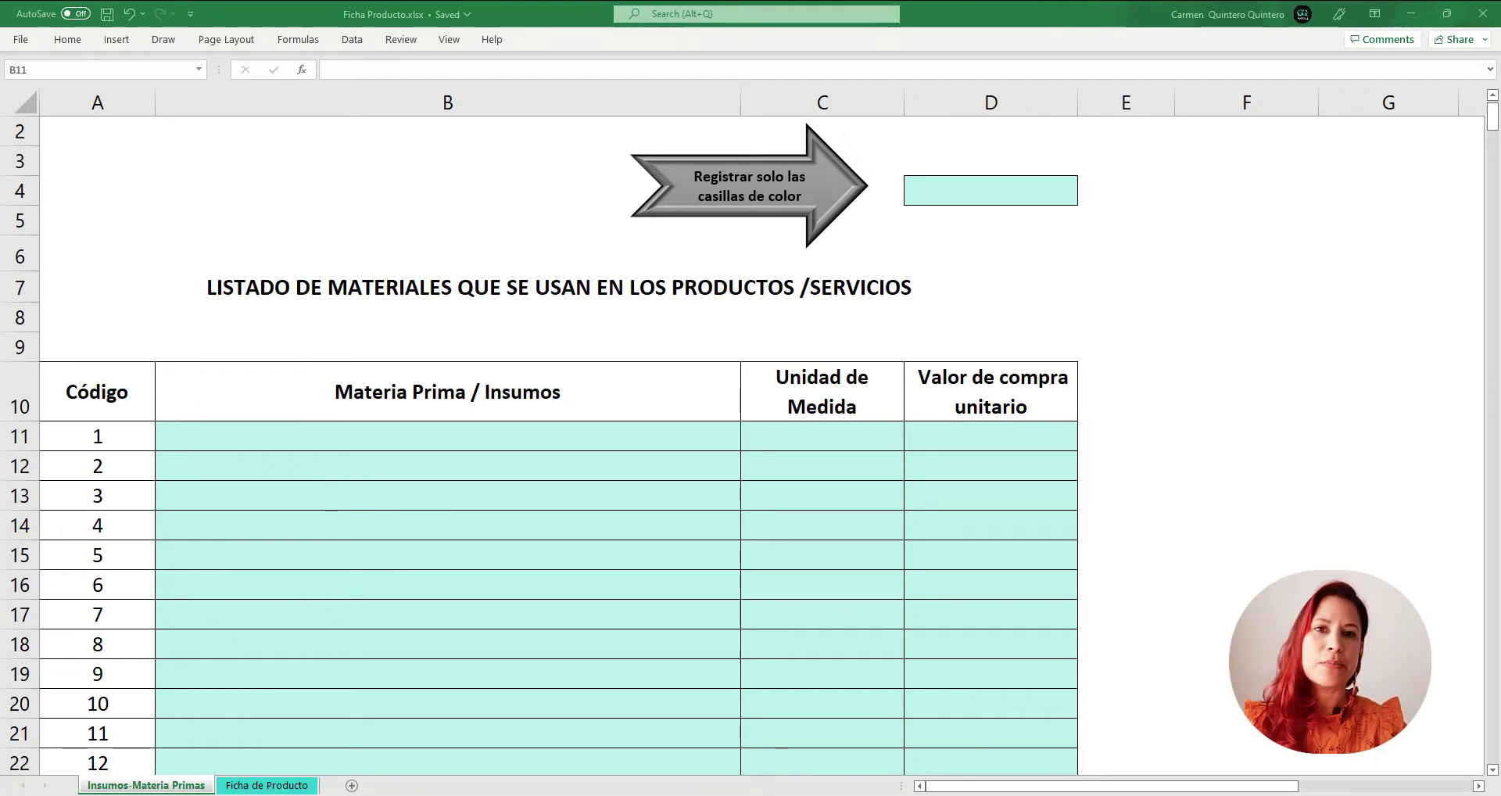
Step: Point out the Código, material name, unit and unit price columns of the materials list
click(70, 389)
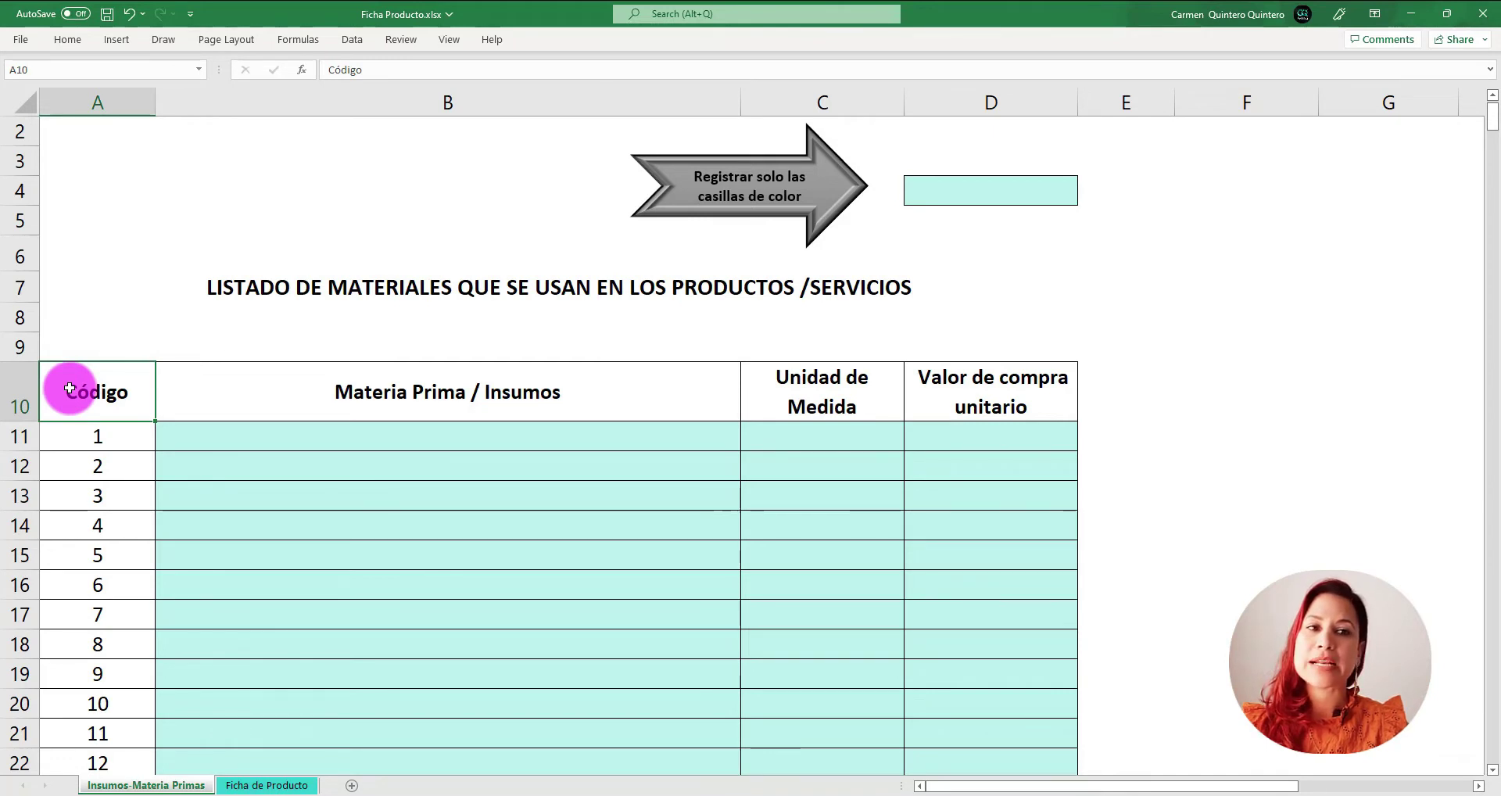
click(404, 434)
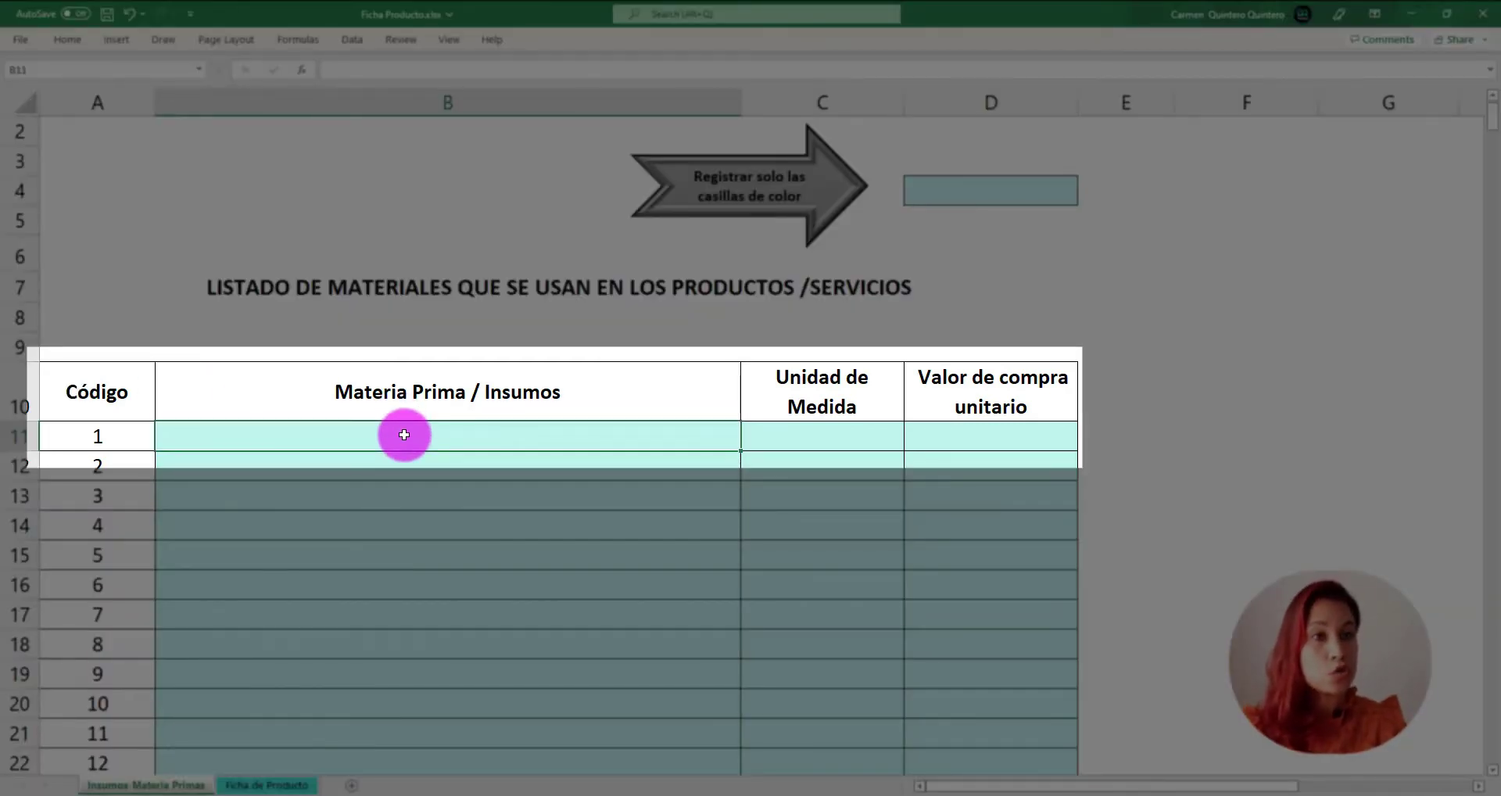
click(849, 428)
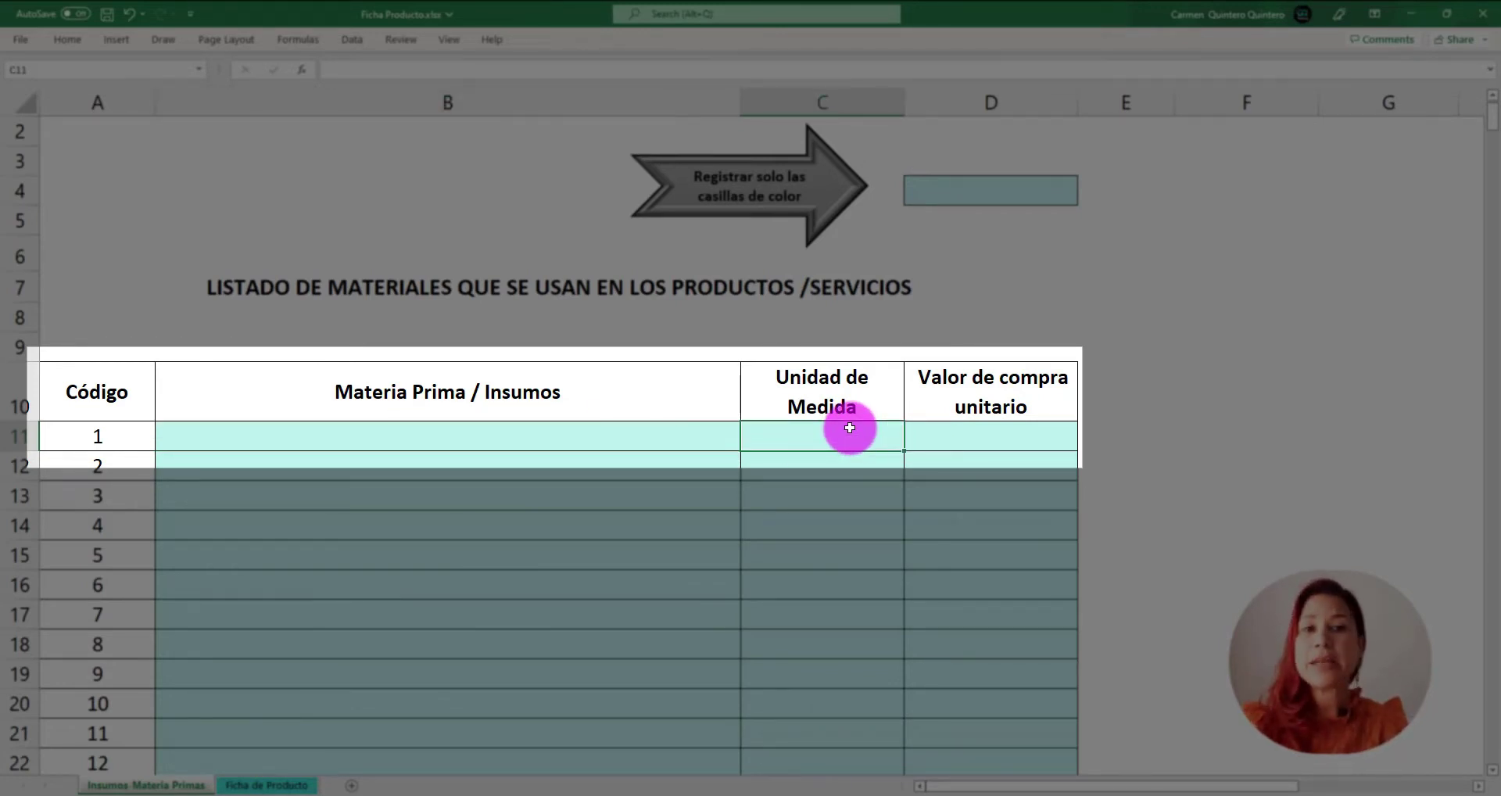
click(997, 440)
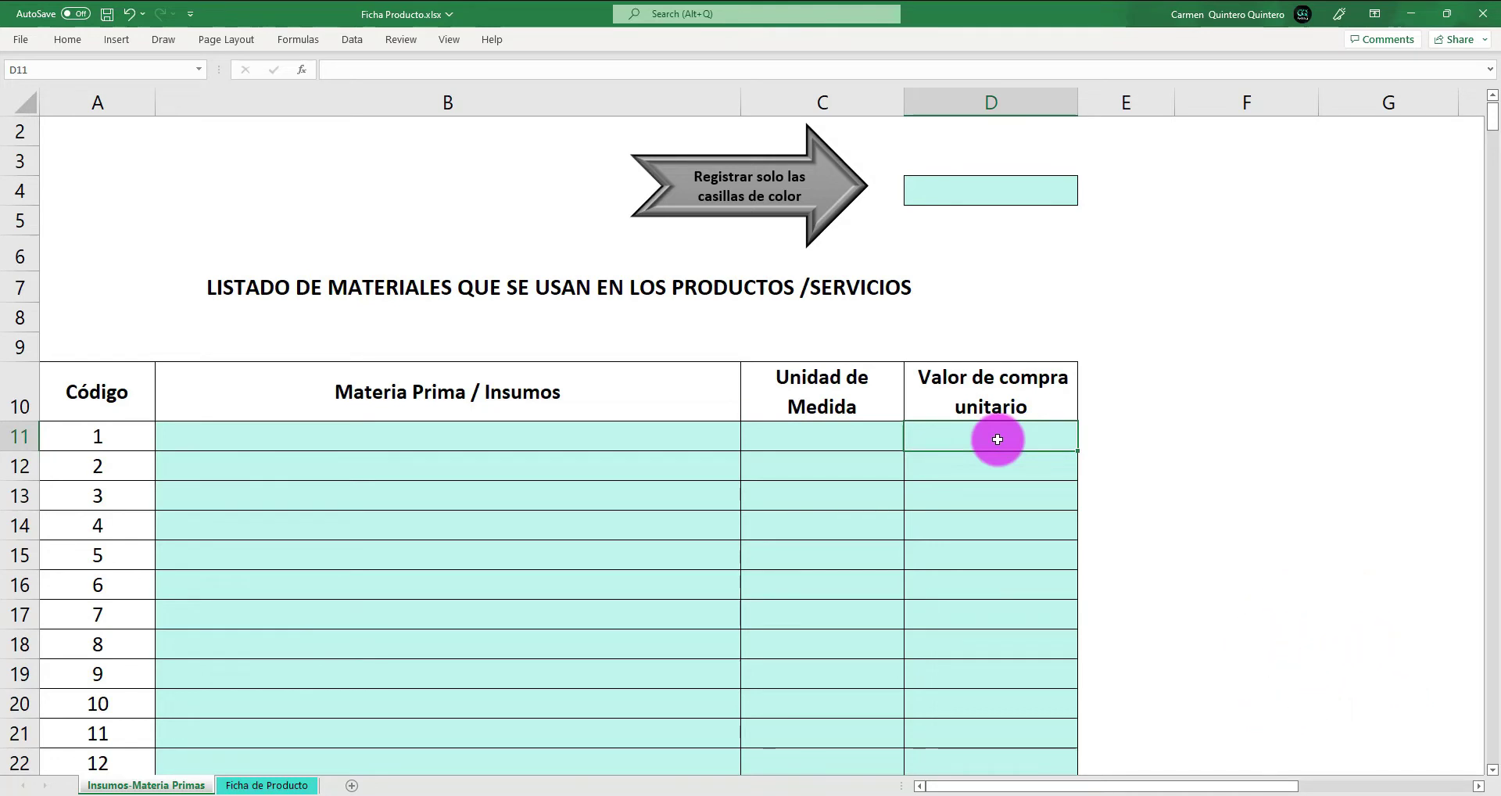
Step: Enter Tela (Metro, 35000) and Hilo (Cono, 7000) as the first two materials
click(501, 434)
text(Tela)
key(Tab)
text(Metro)
key(Tab)
text(35000)
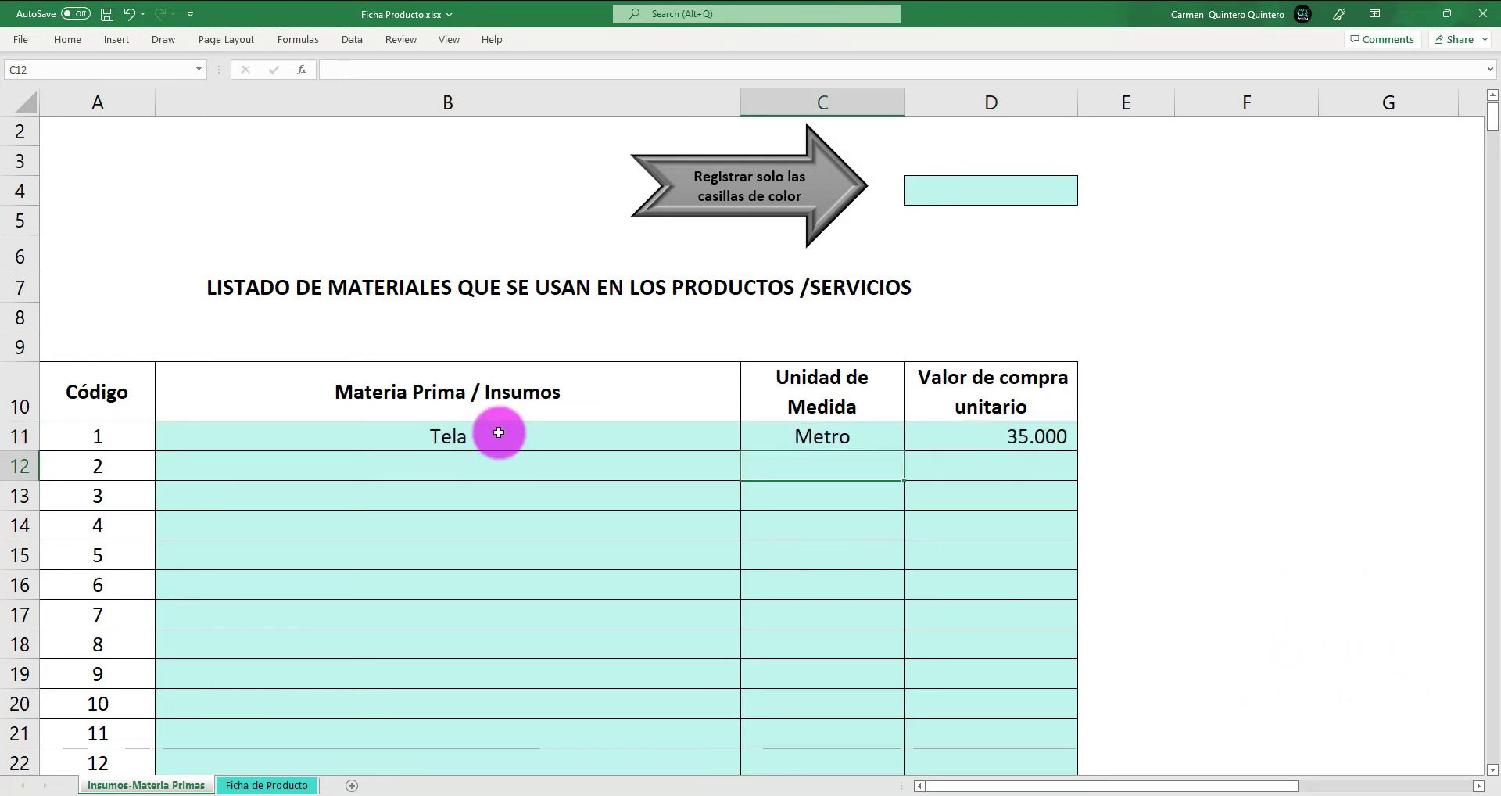
key(Left)
text(Hilo)
key(Tab)
text(Cono)
key(Tab)
text(7000)
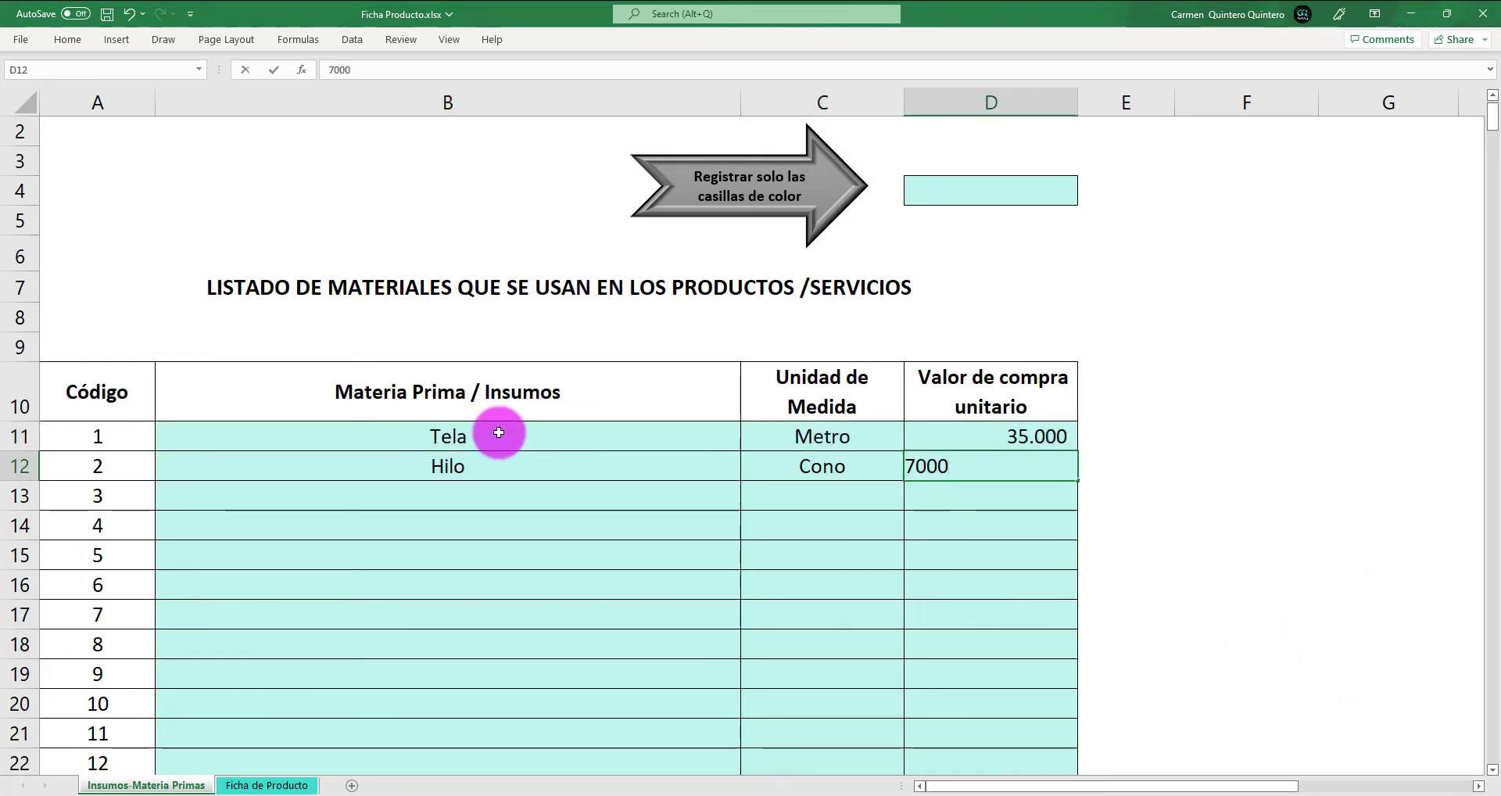
key(Return)
Step: Add Botonoes (Unidad, 60), Bolsa de empaque (Unidad, 150) and Caja de empaque (Unidad, 700)
text(Botonoes)
key(Tab)
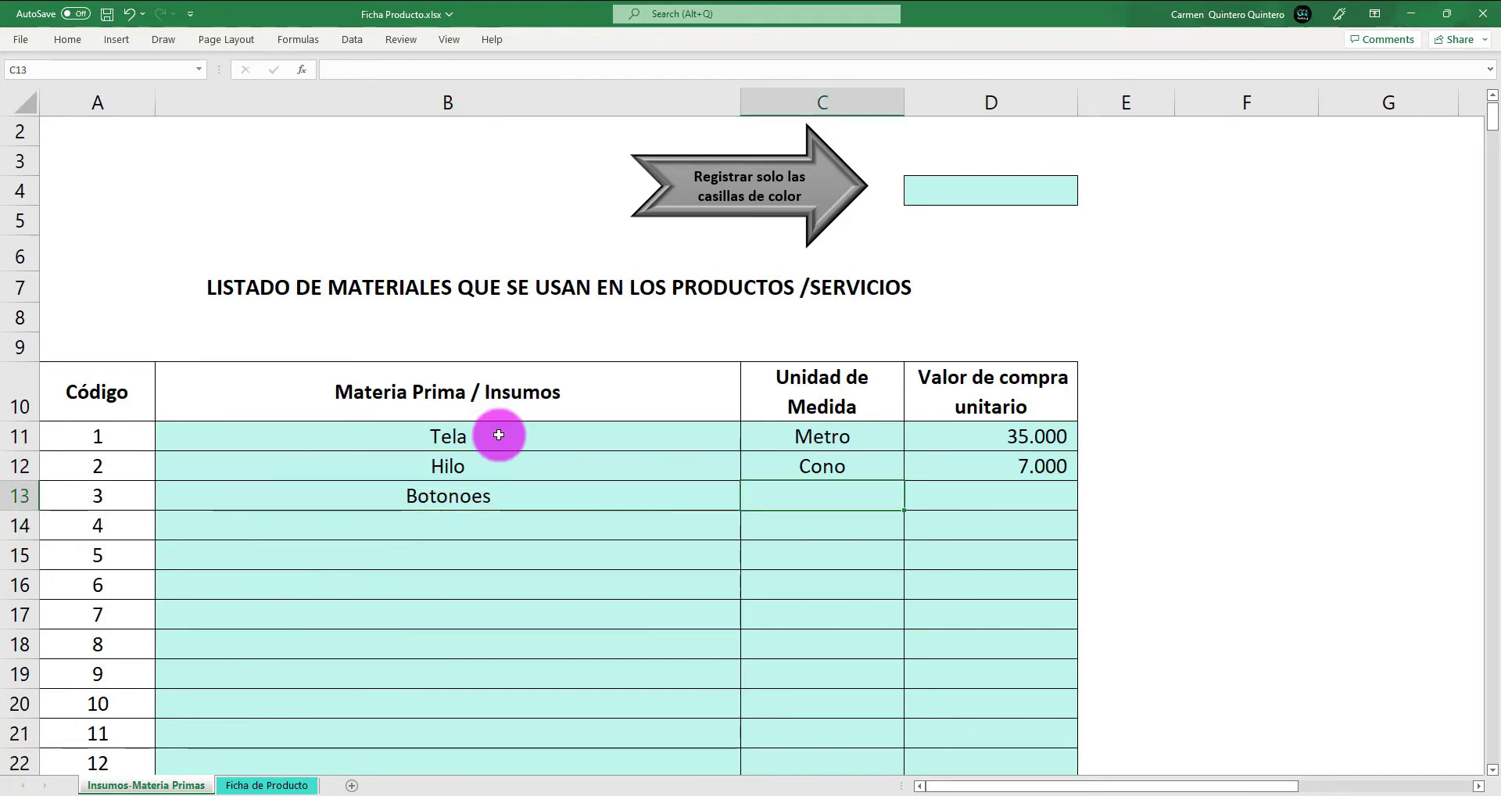
text(Unidad	60 Bolsa de empaque	u)
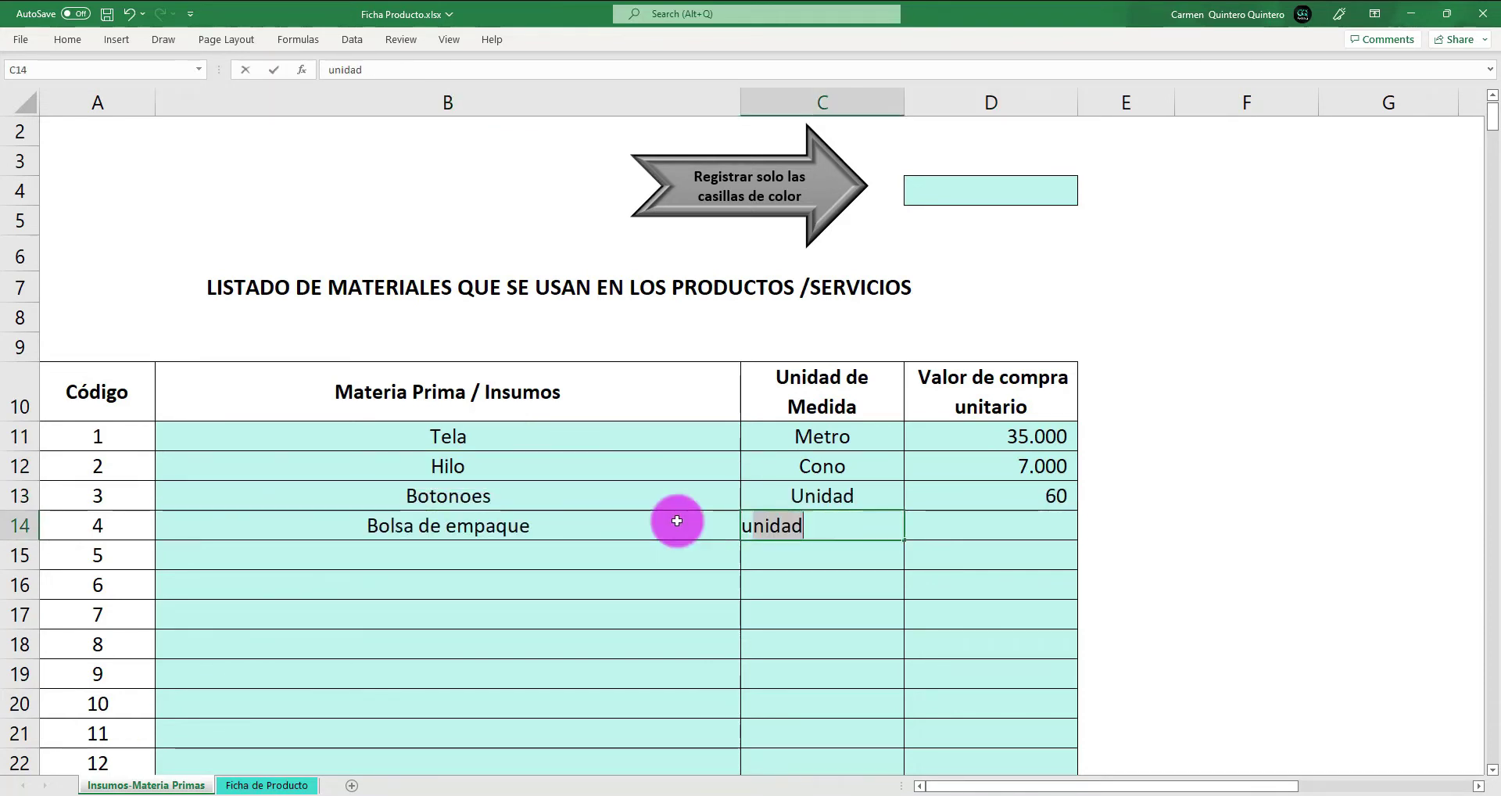
key(Tab)
text(150)
key(Return)
text(Caja de empaque)
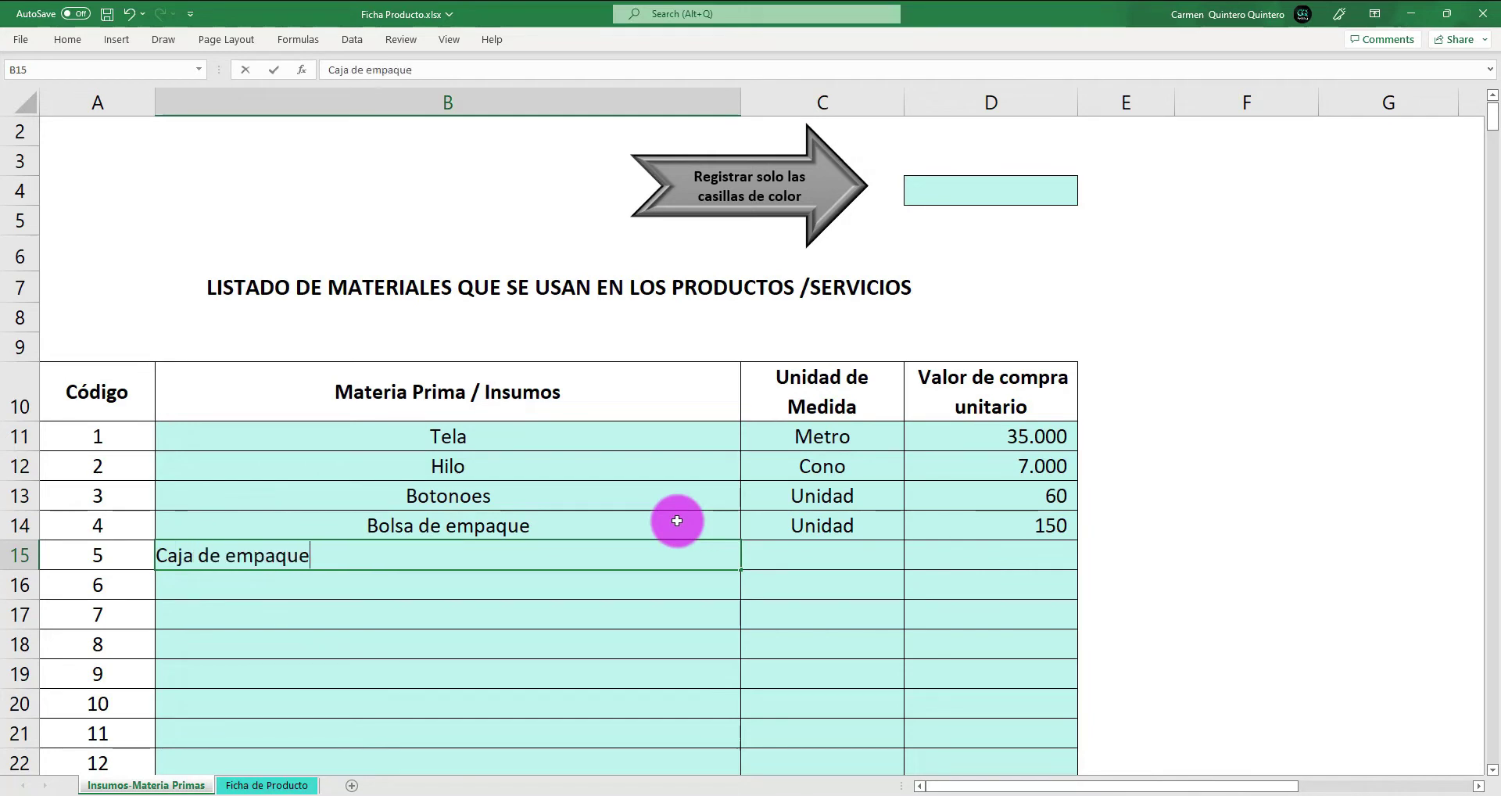
text(	u)
key(Tab)
text(700)
key(Return)
Step: Add Etiqueta (Unidad, 60) and Instrucciones (Unidad, 100) to complete the list
text(Eti)
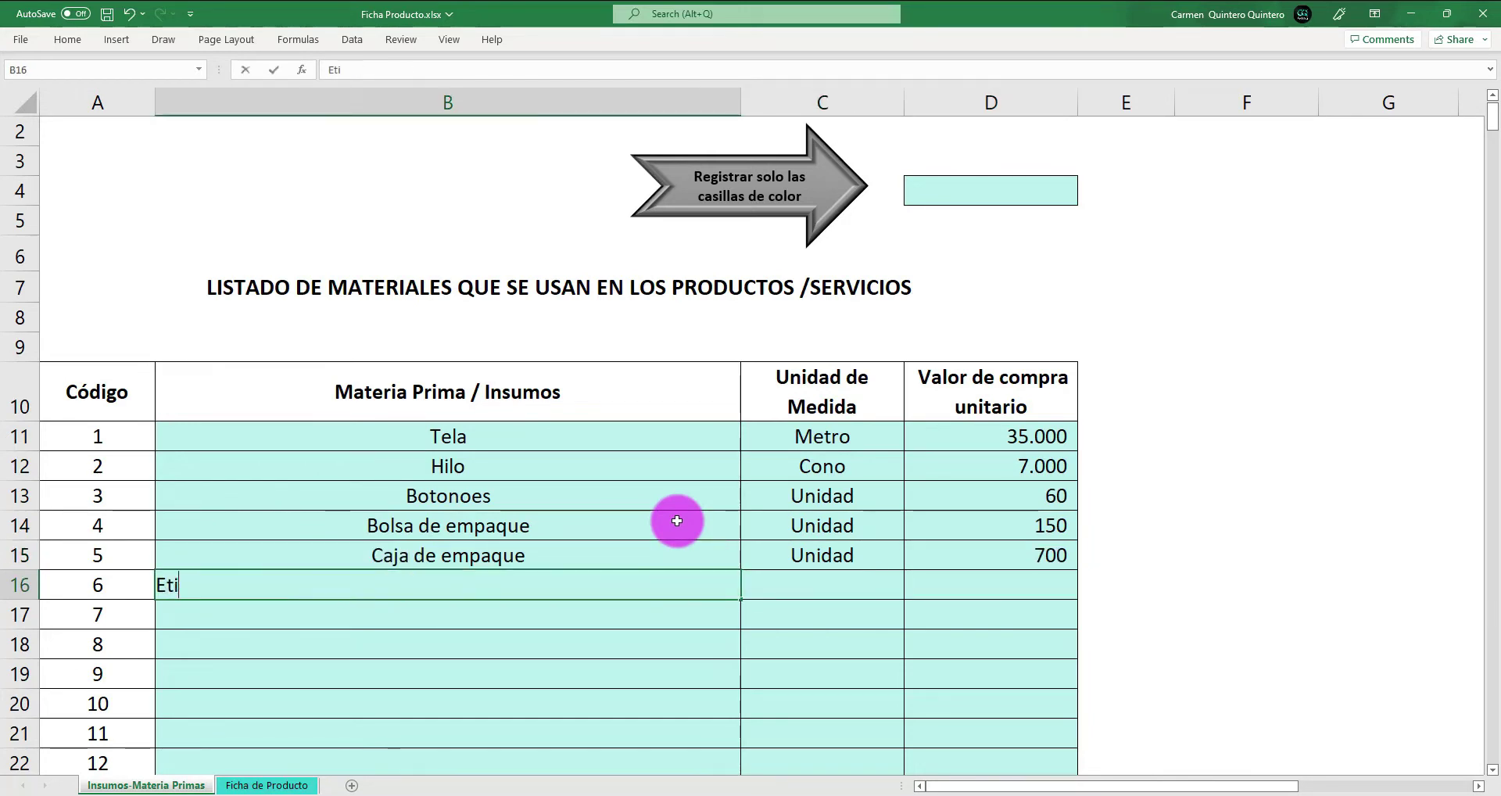
text(queta)
key(Tab)
text(u	60)
key(Return)
text(Ins)
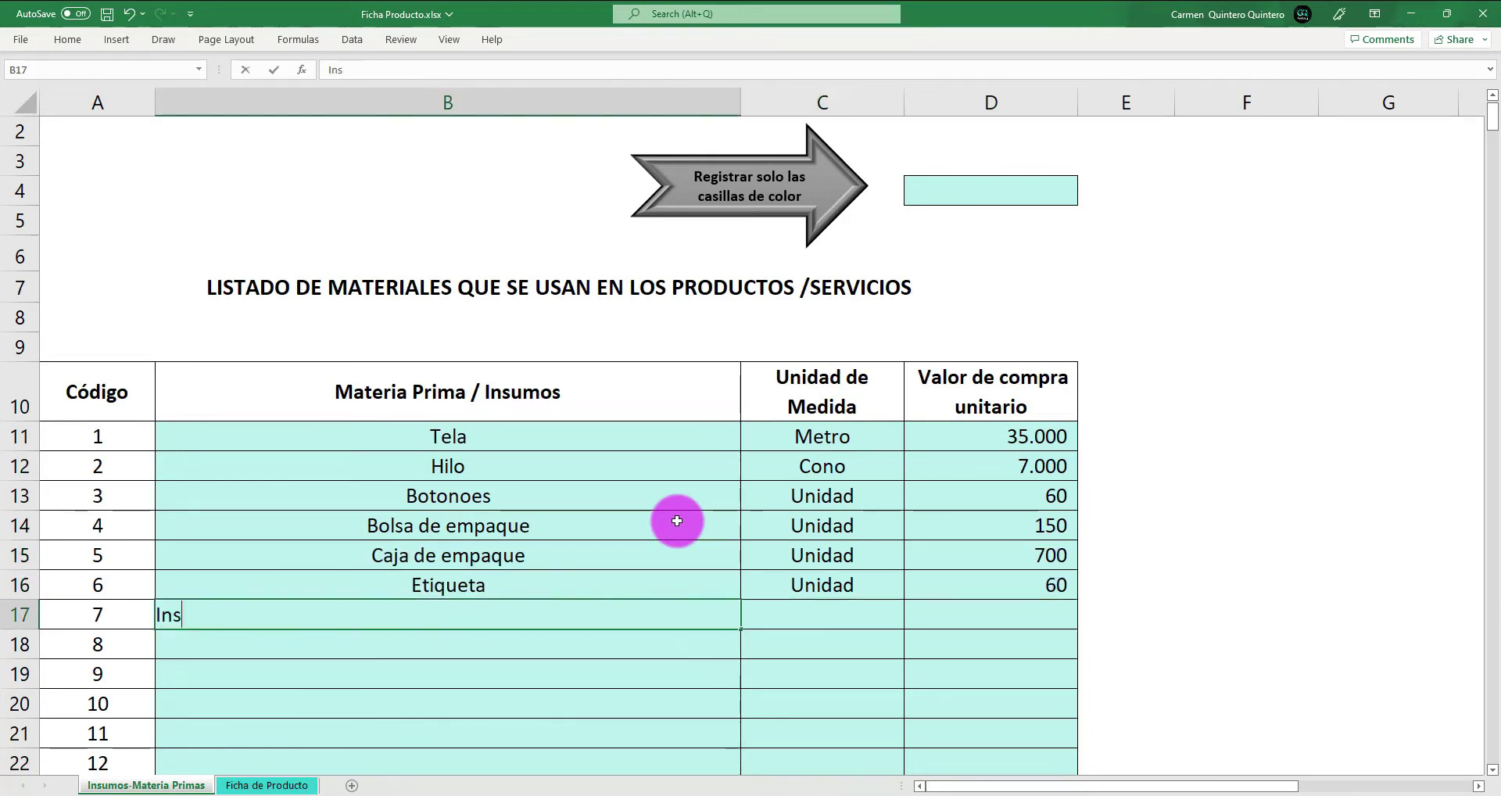
text(trucciones)
key(Tab)
text(u	100)
key(Return)
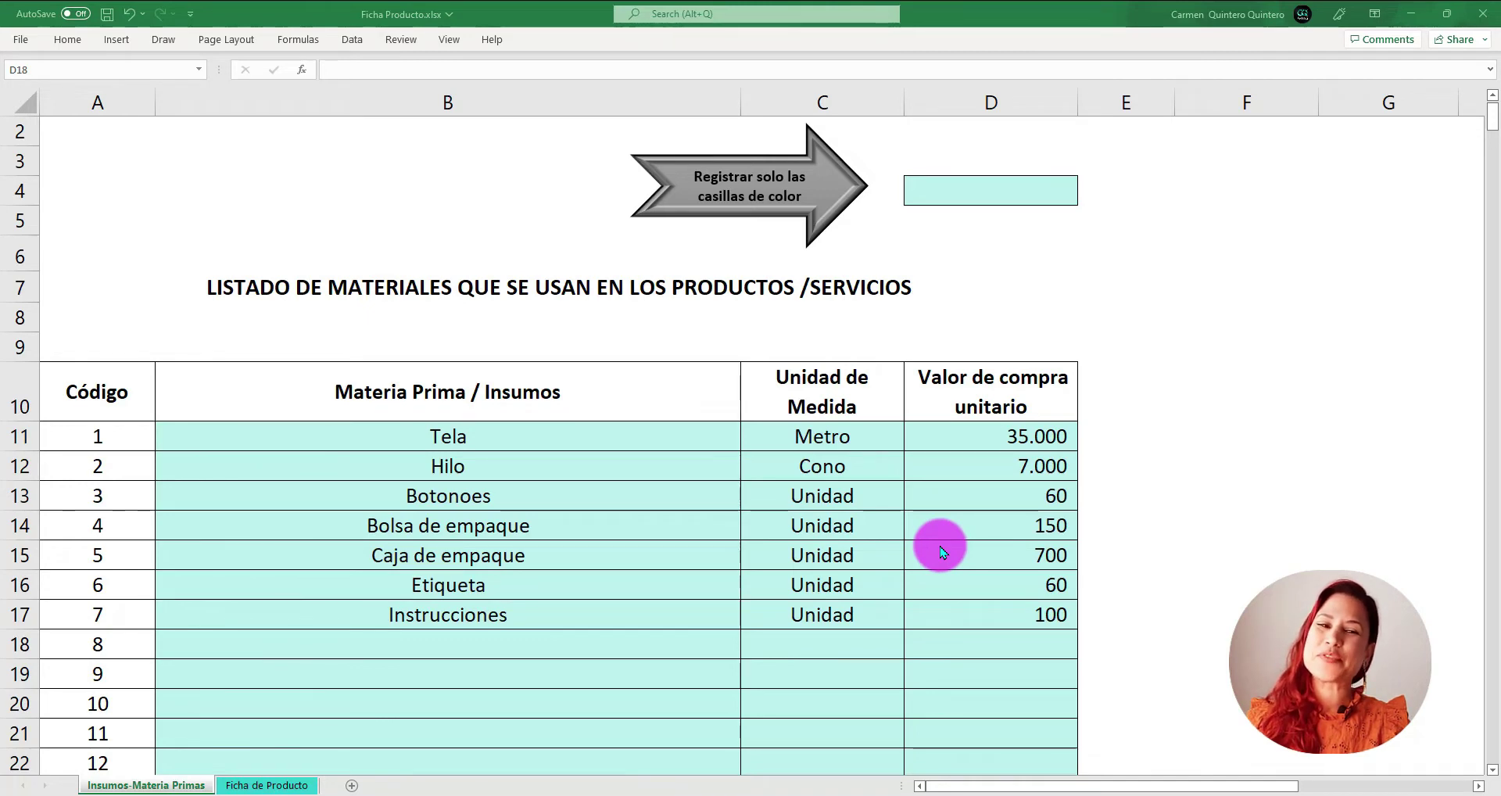
Step: Switch to the Ficha de Producto sheet and show the product code cell's input hint
click(240, 786)
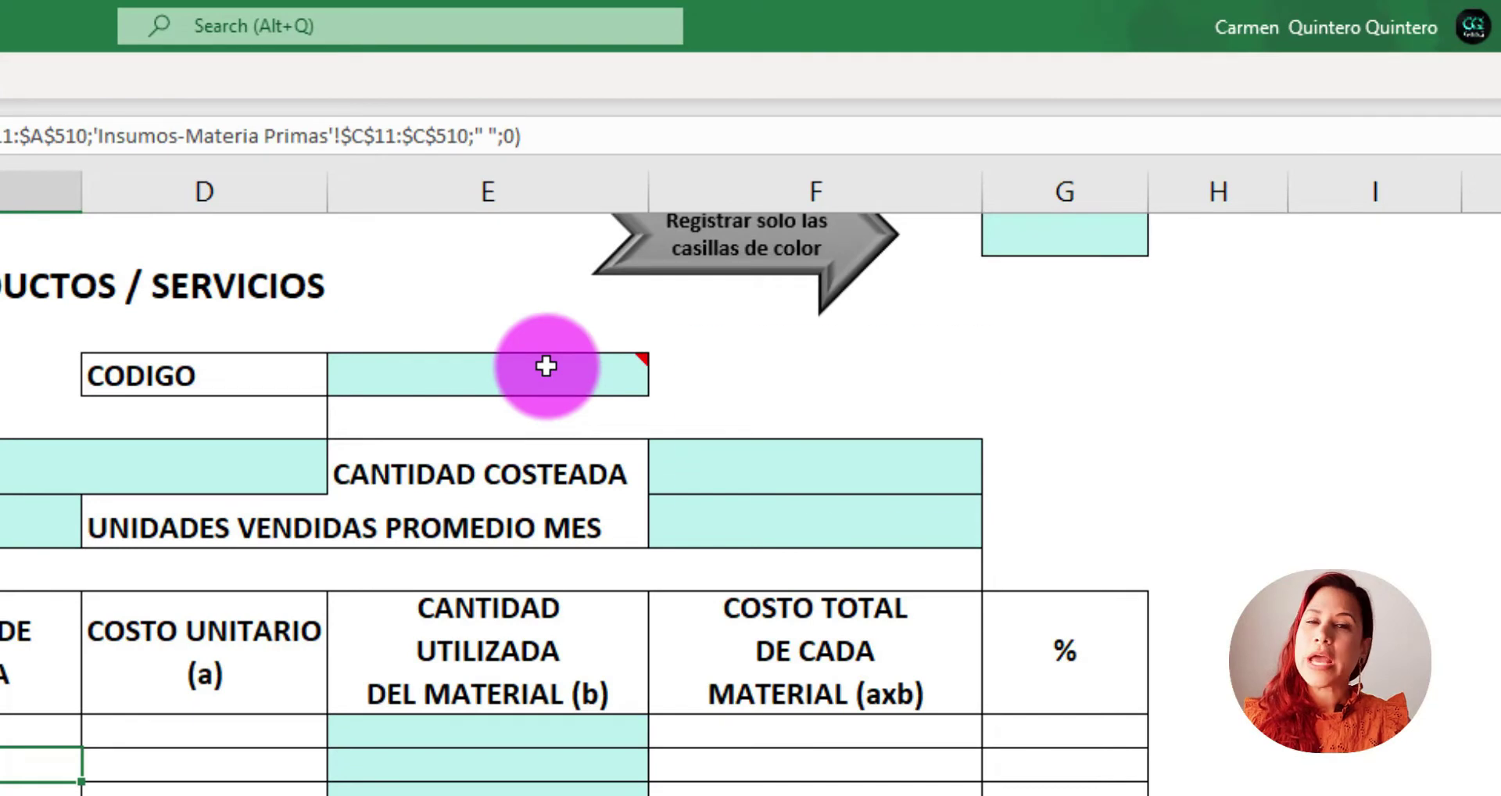
click(544, 367)
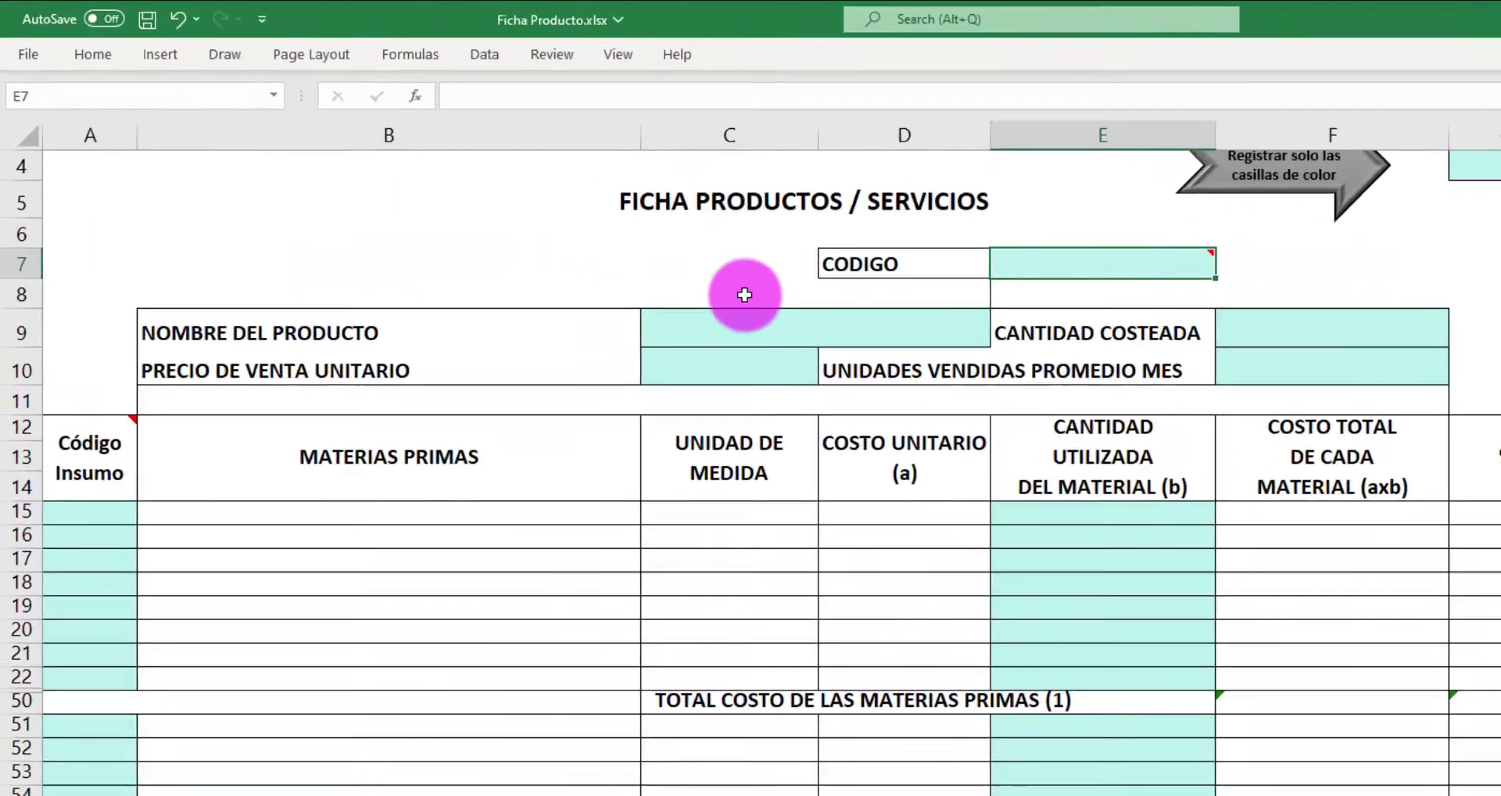
Step: Enter camiseta as the product name
click(1025, 439)
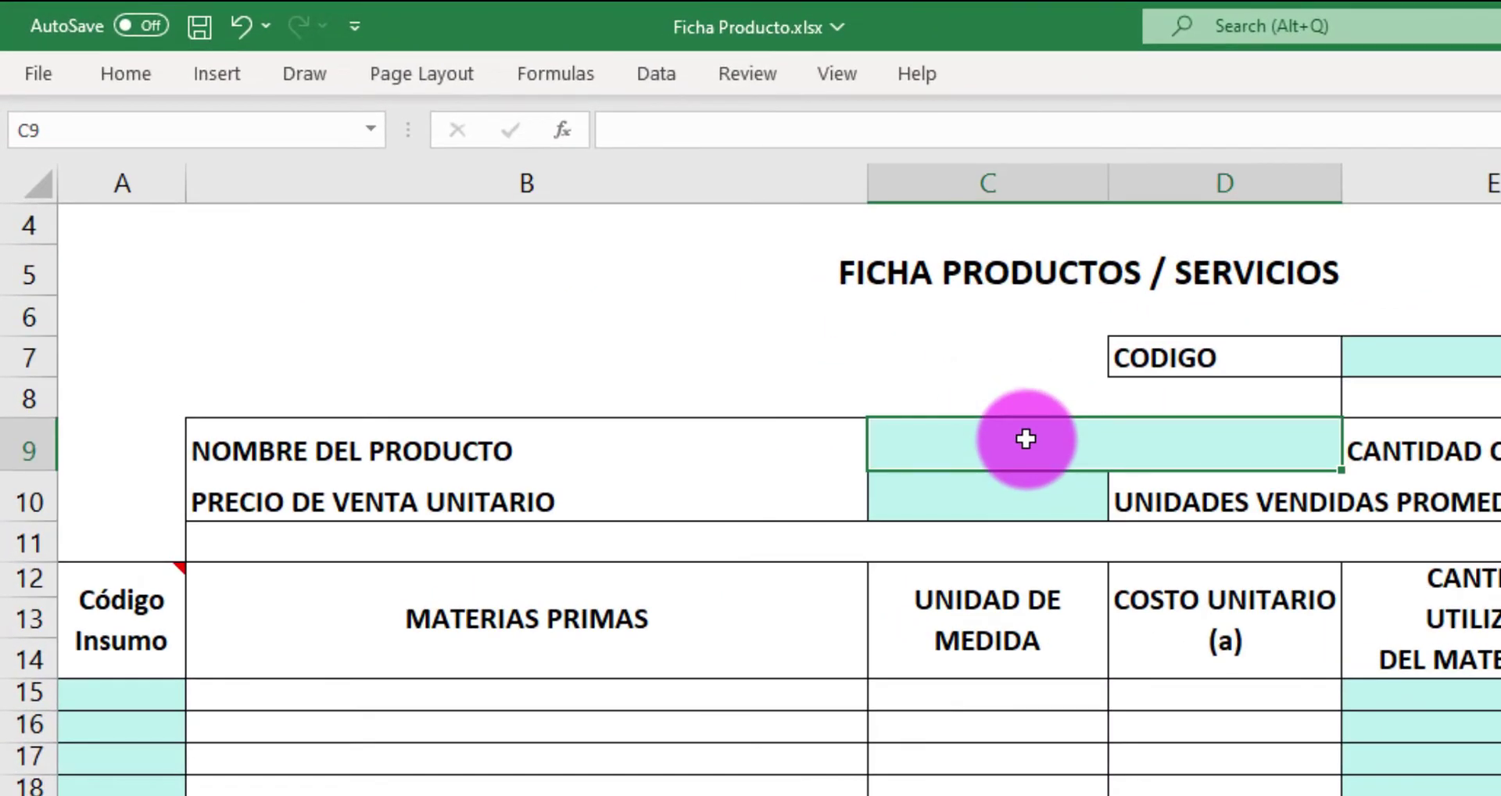
text(ca)
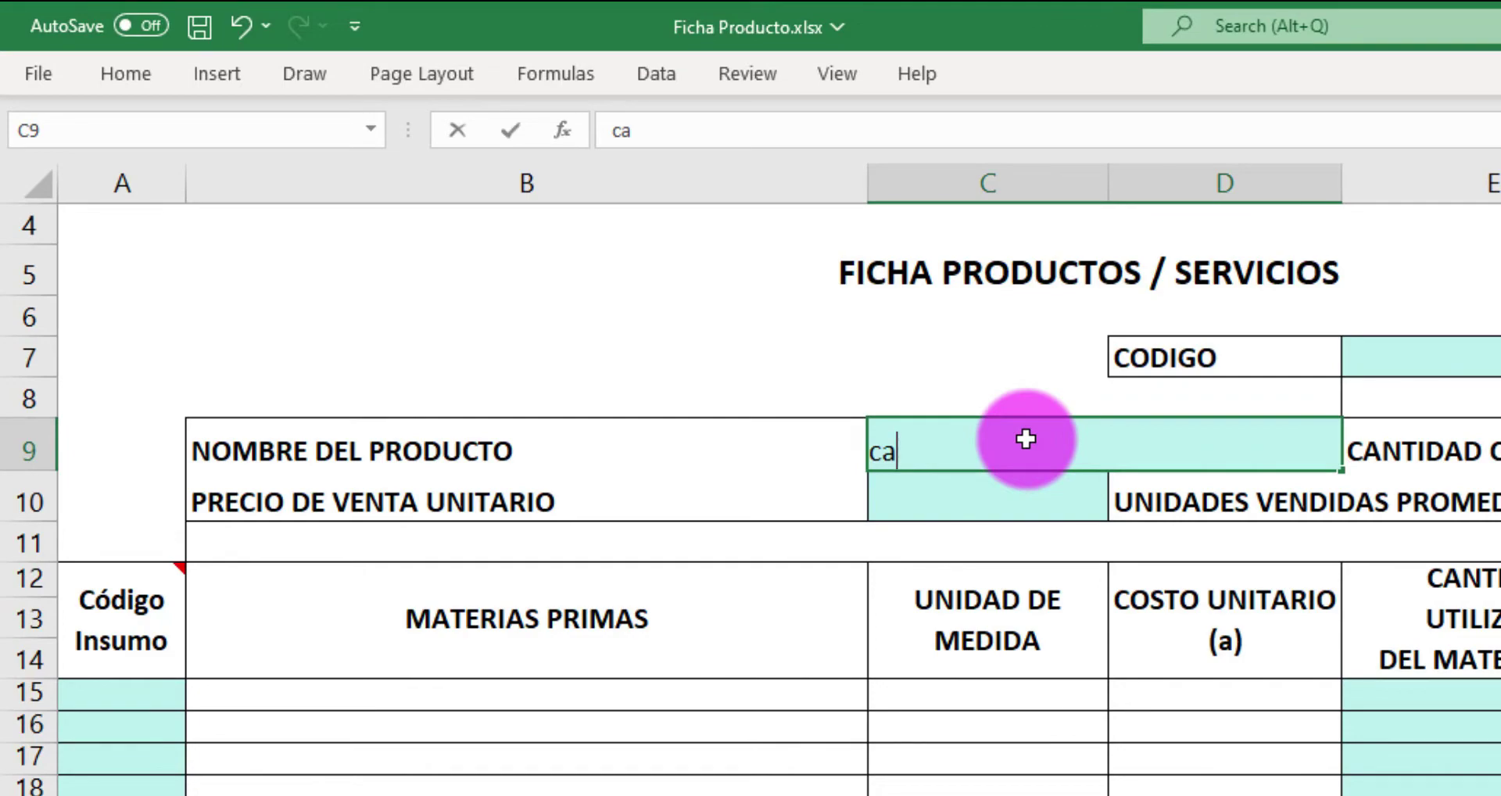
text(mir)
key(BackSpace)
text(seta)
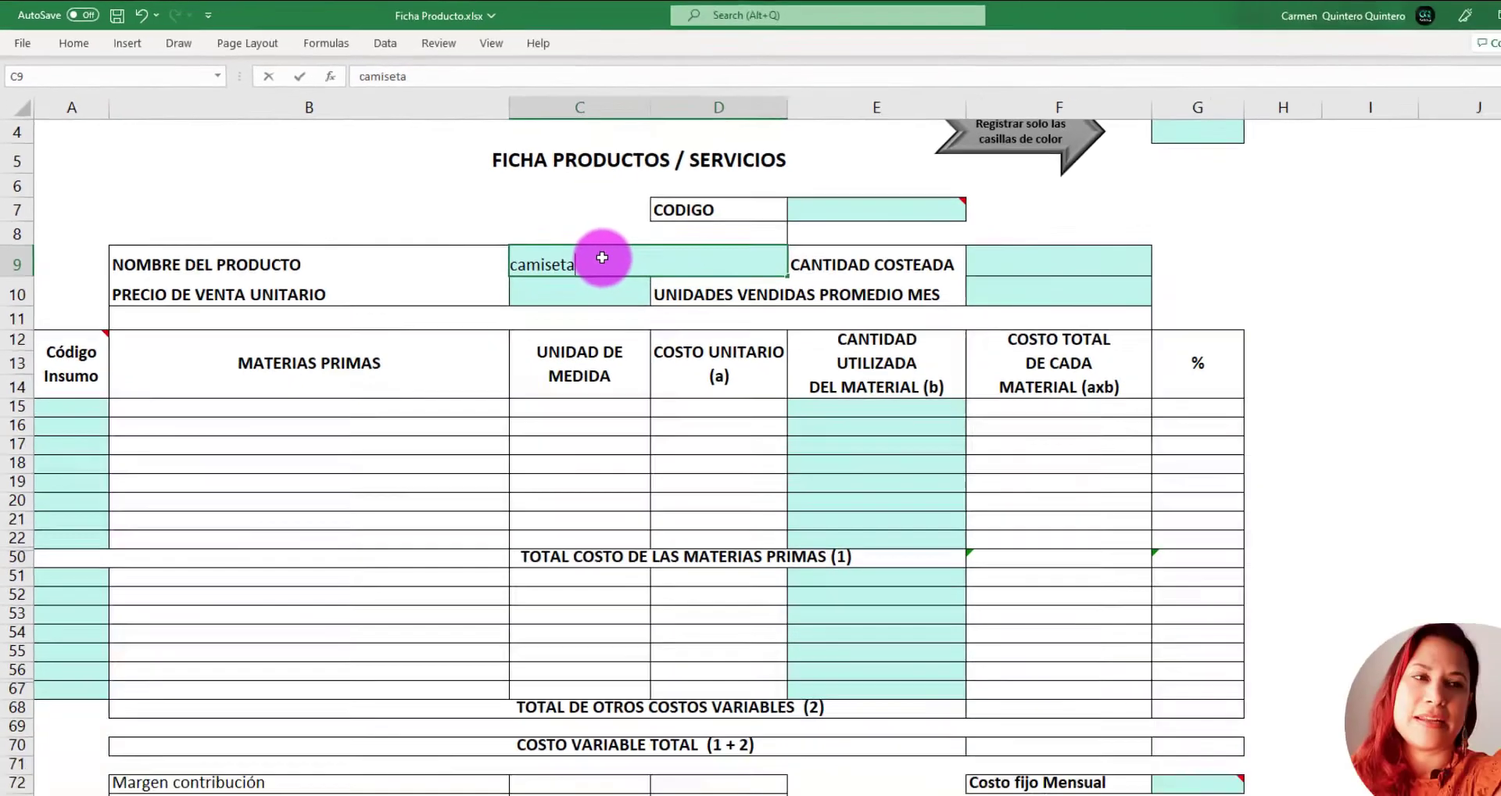
key(Return)
Step: Set quantity costed to 1, average monthly units sold to 50 and unit sale price to 25.000
click(946, 233)
text(1)
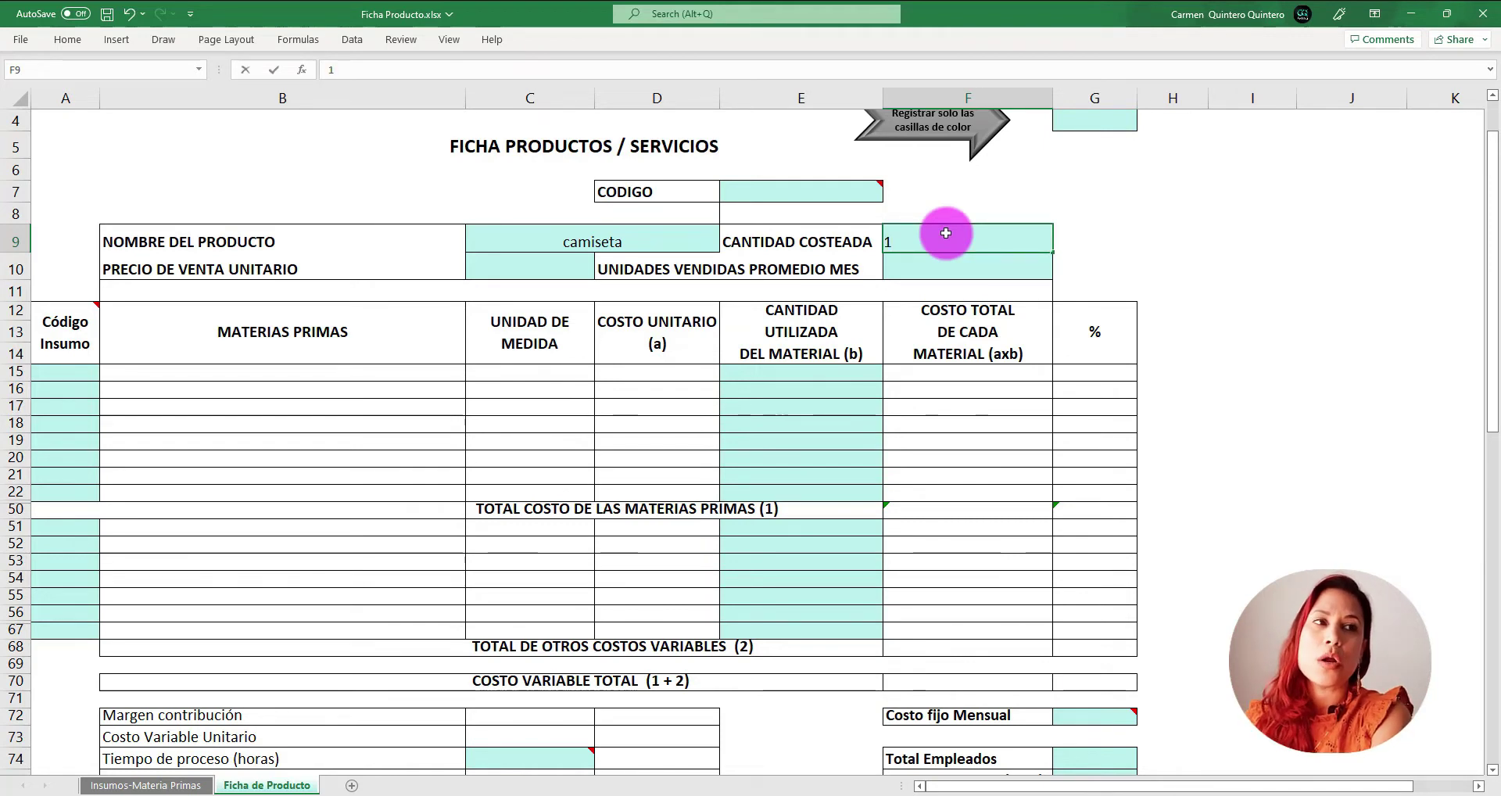
key(Return)
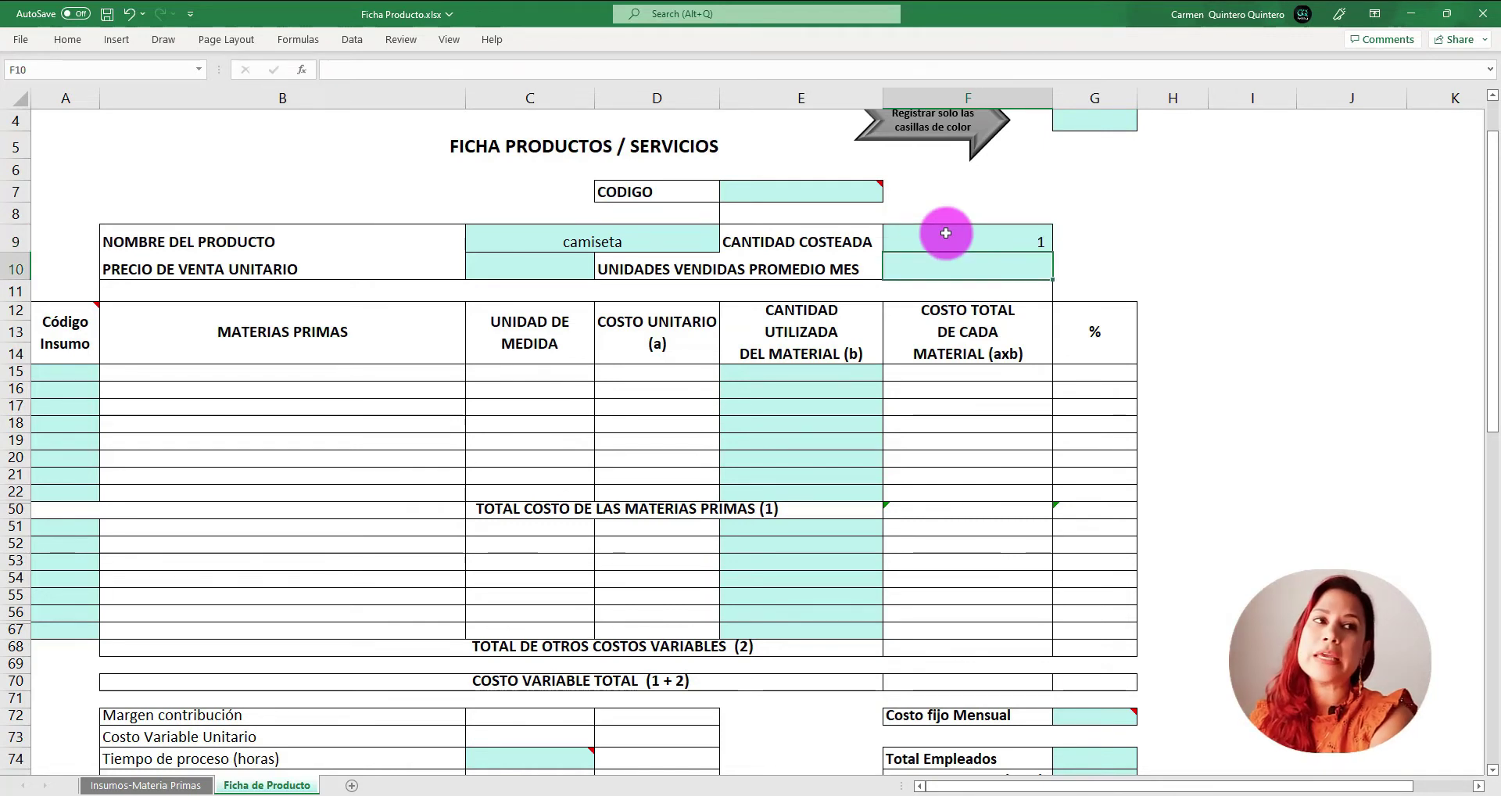
text(50)
key(Return)
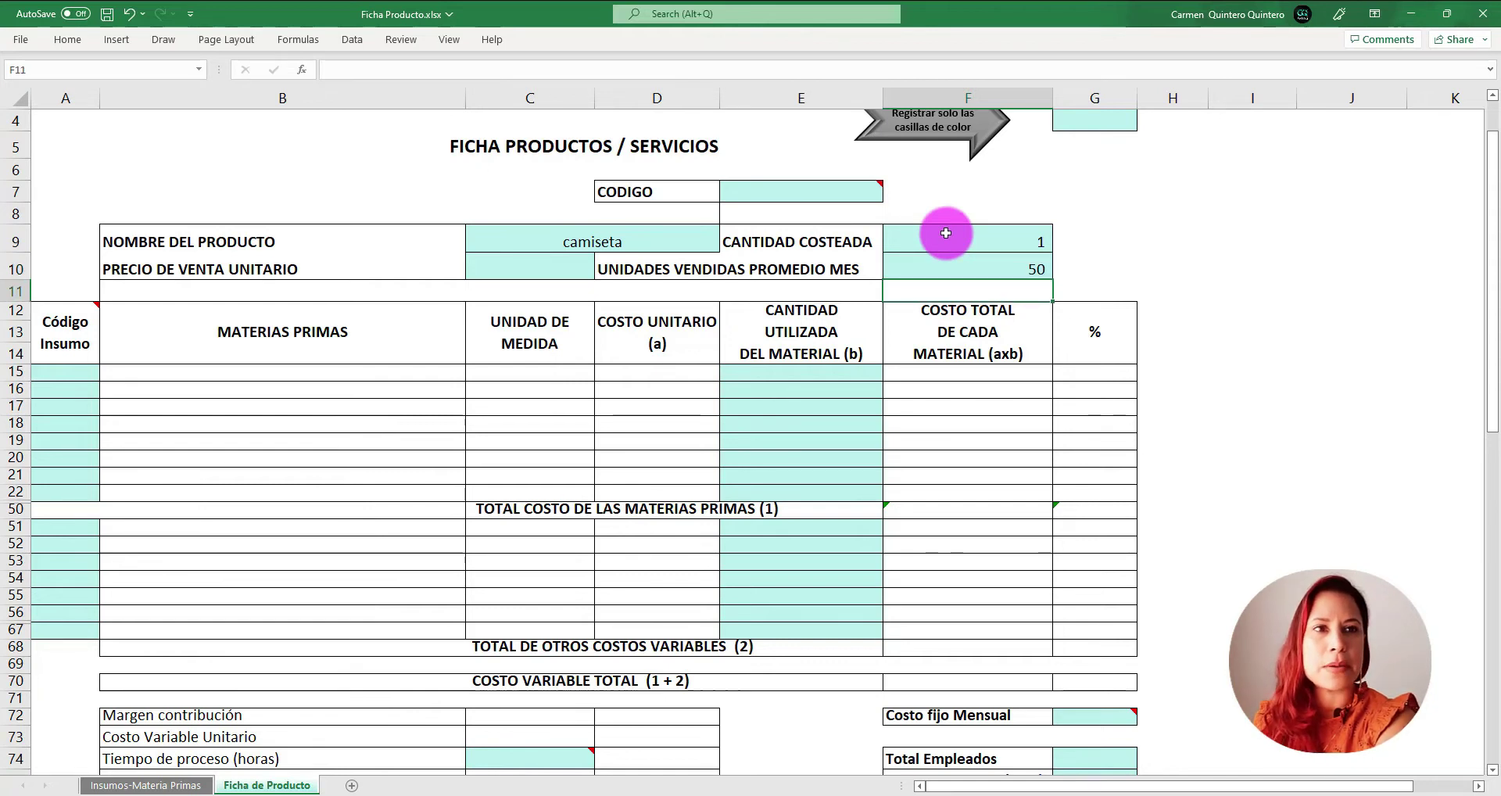
key(Left)
key(Left)
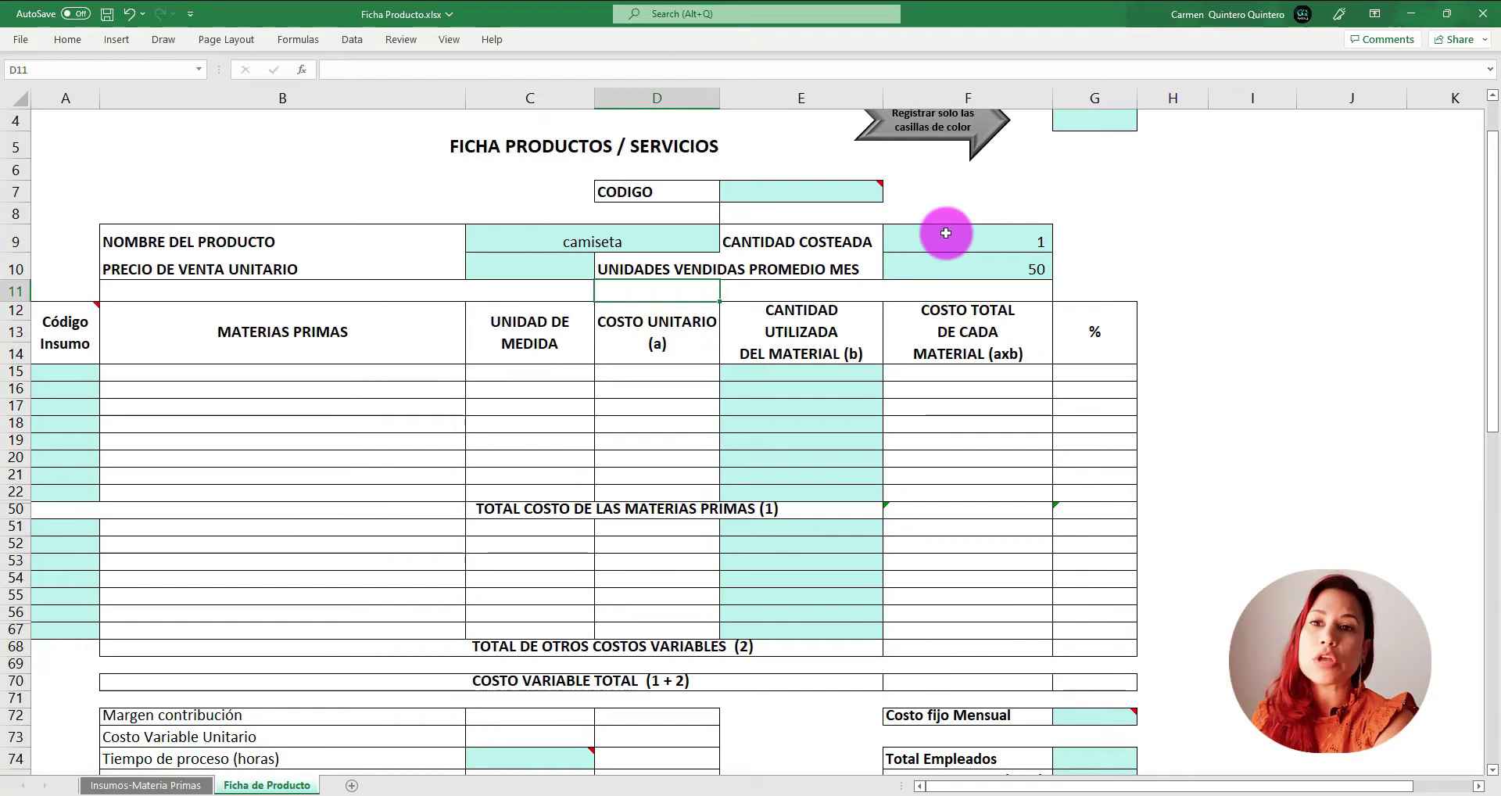
key(Up)
key(Left)
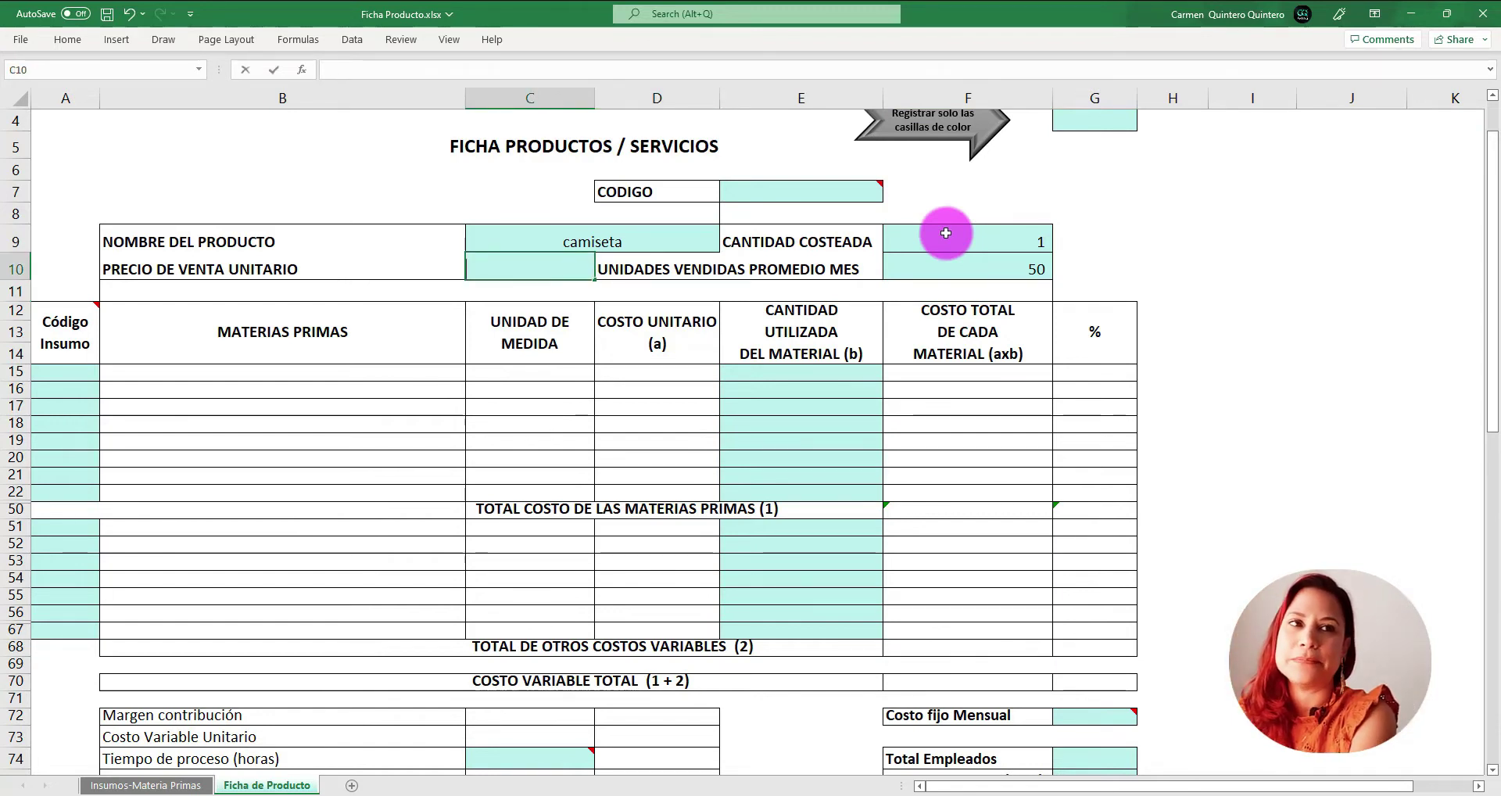
text(25000)
key(Return)
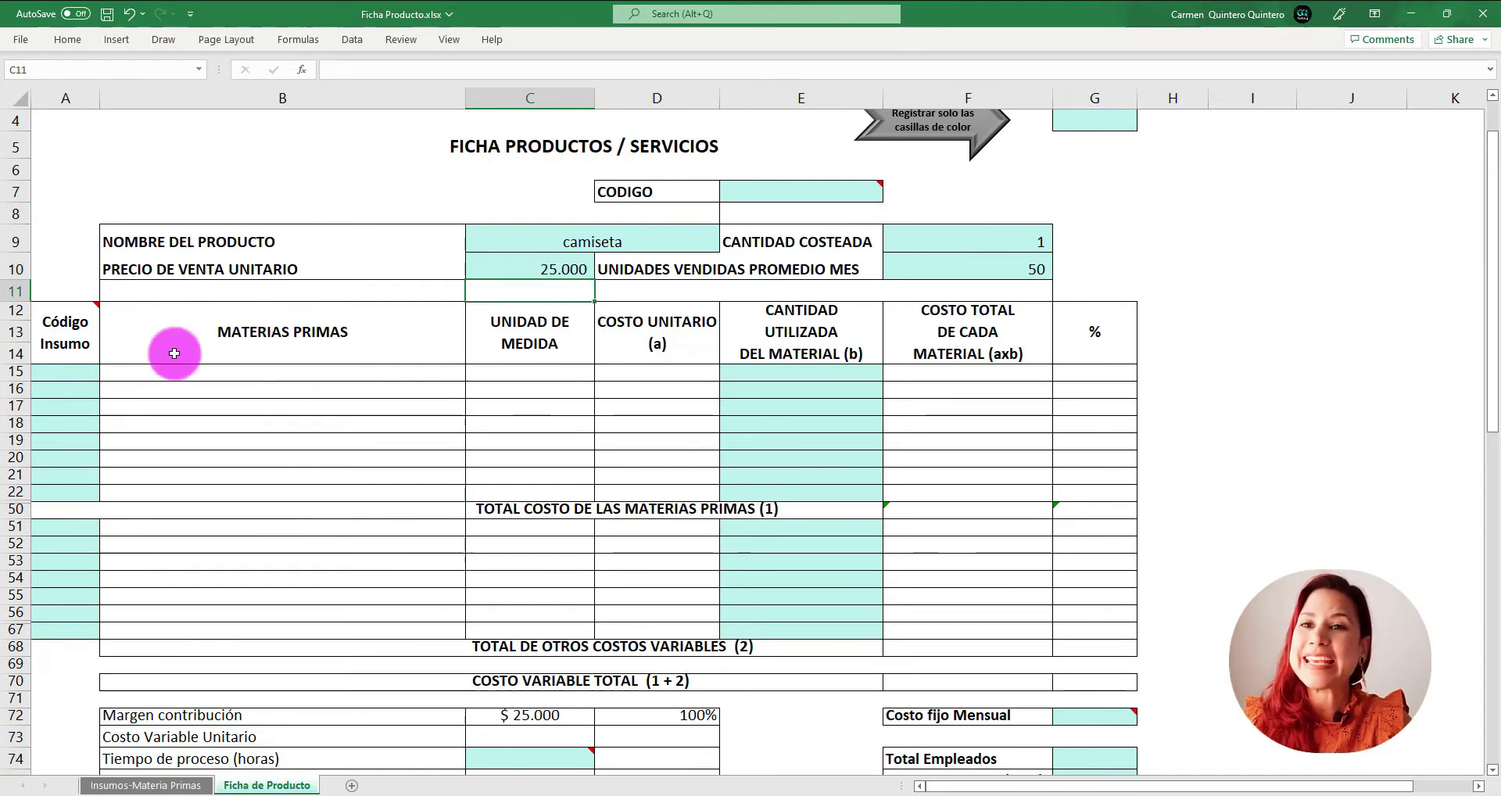
Step: Add Tela with material code 1 and a quantity of 0,45
click(70, 373)
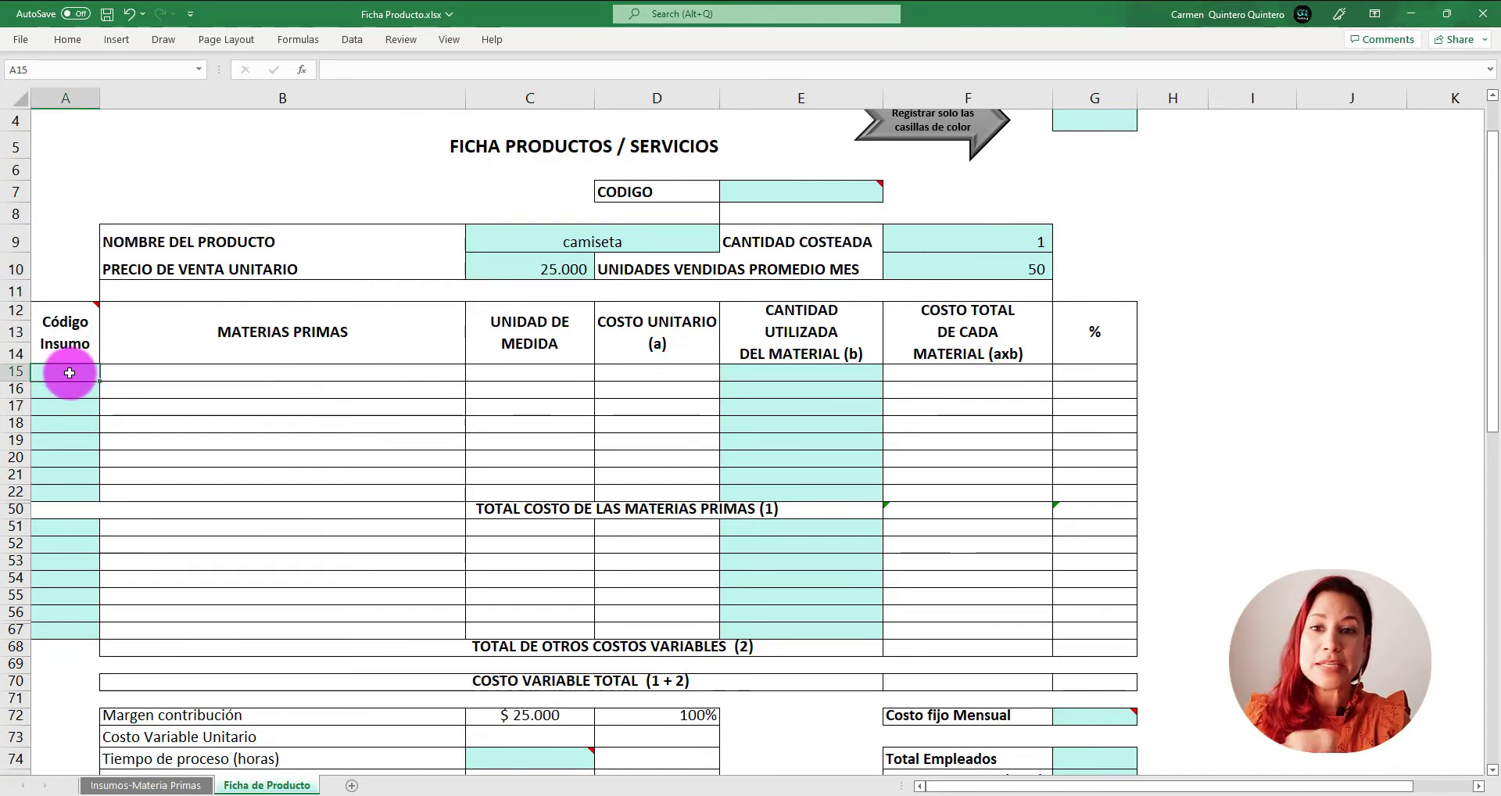
text(1)
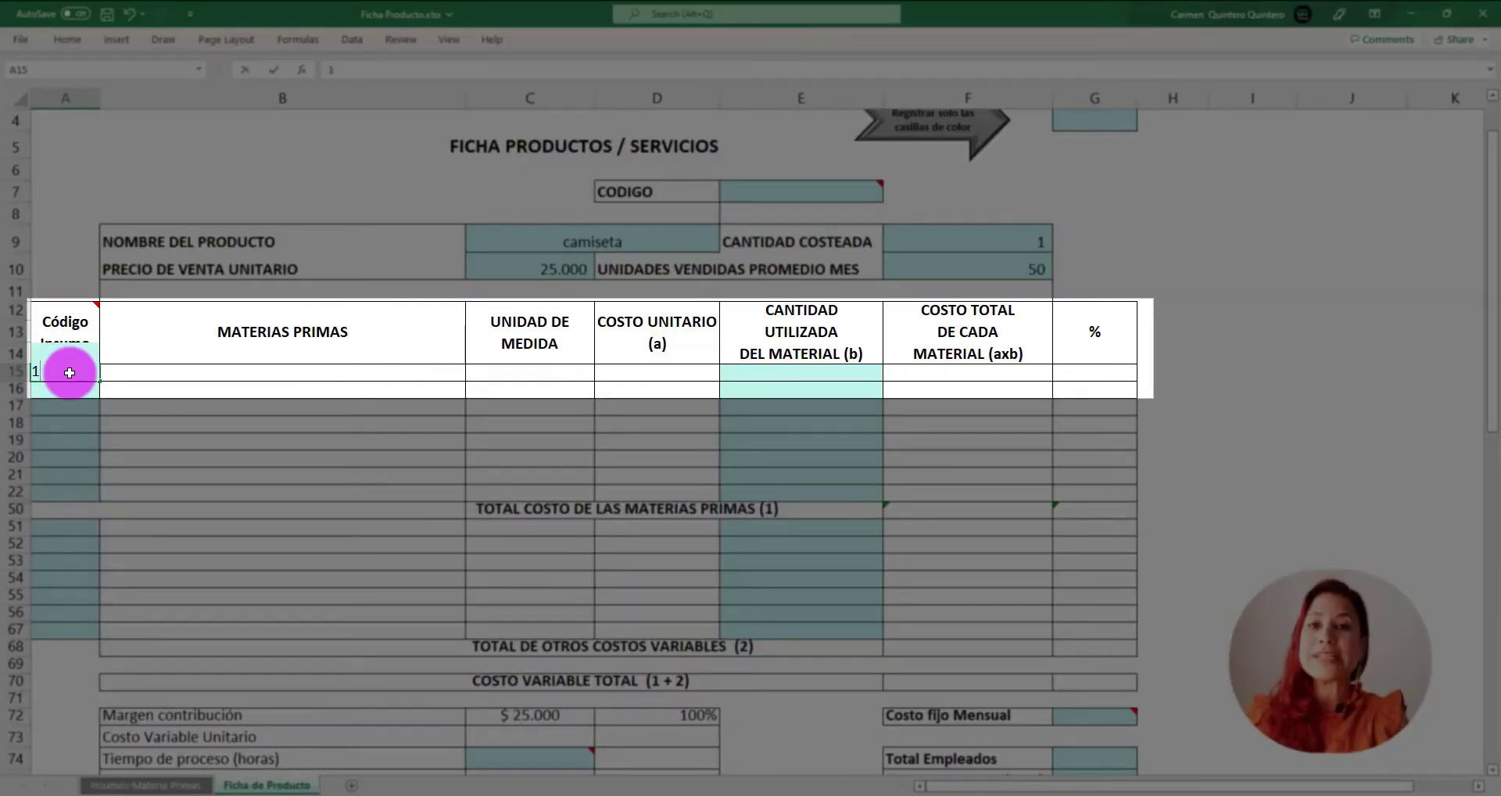
key(Return)
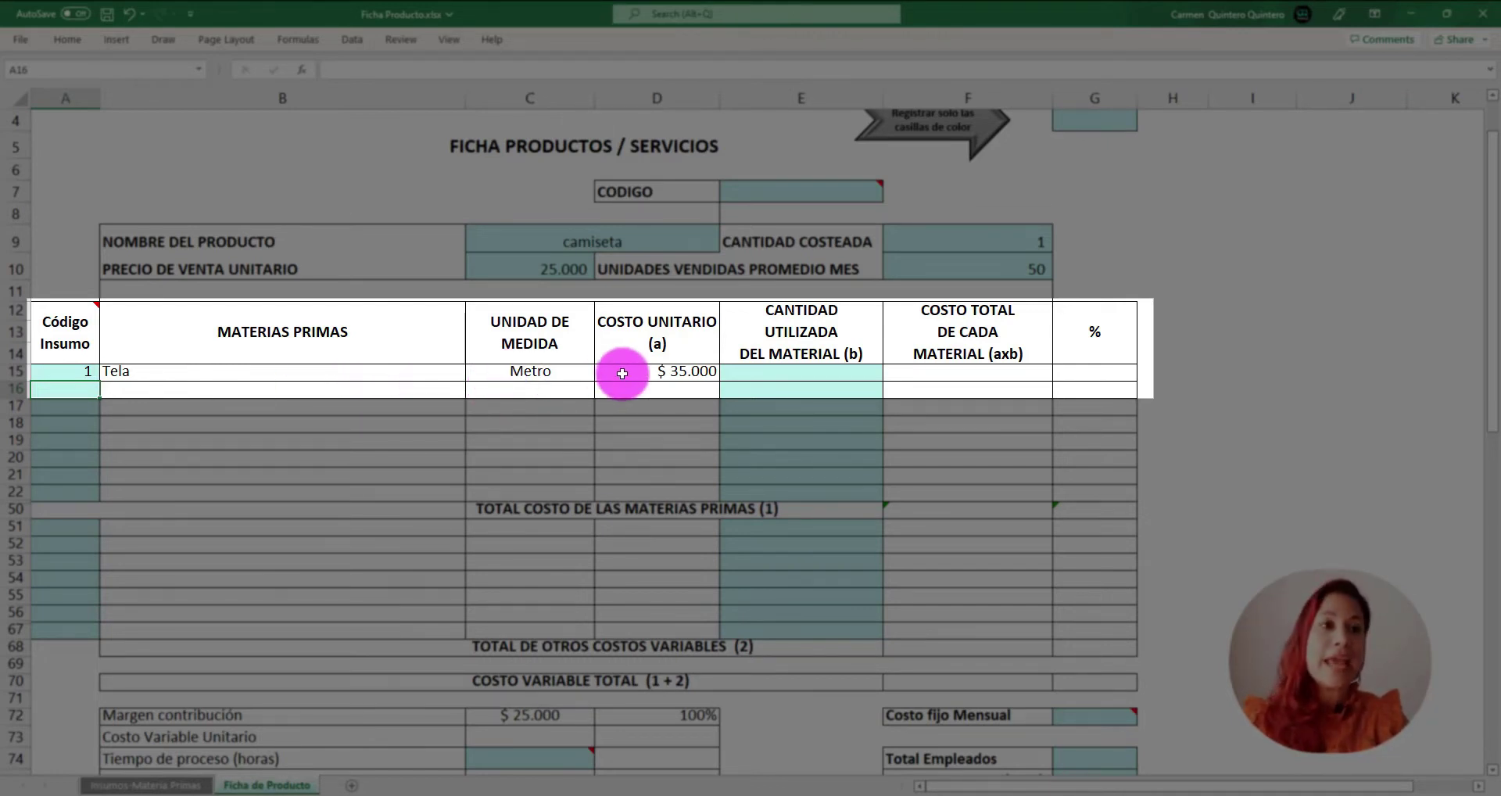
click(792, 378)
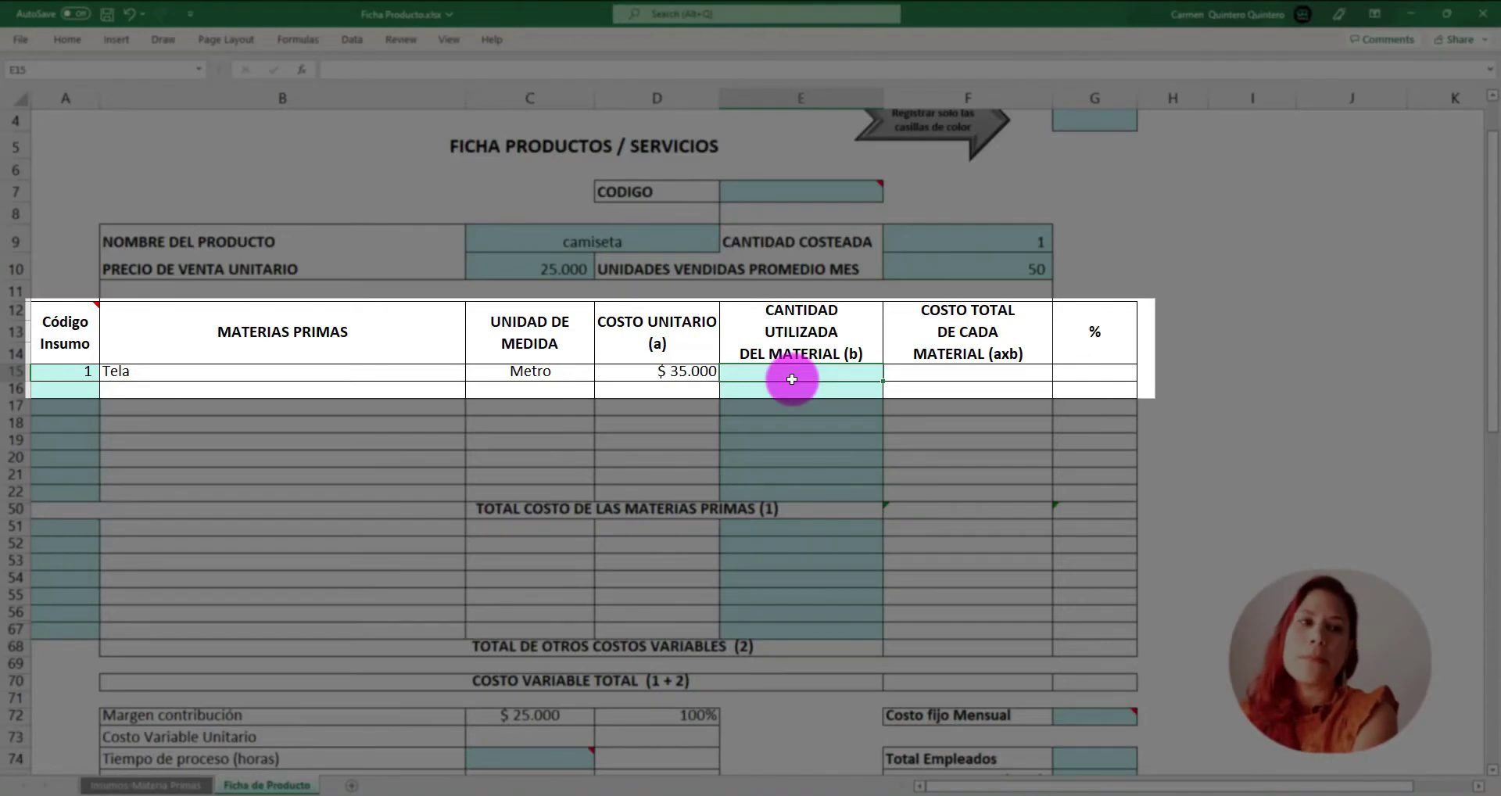
text(0,)
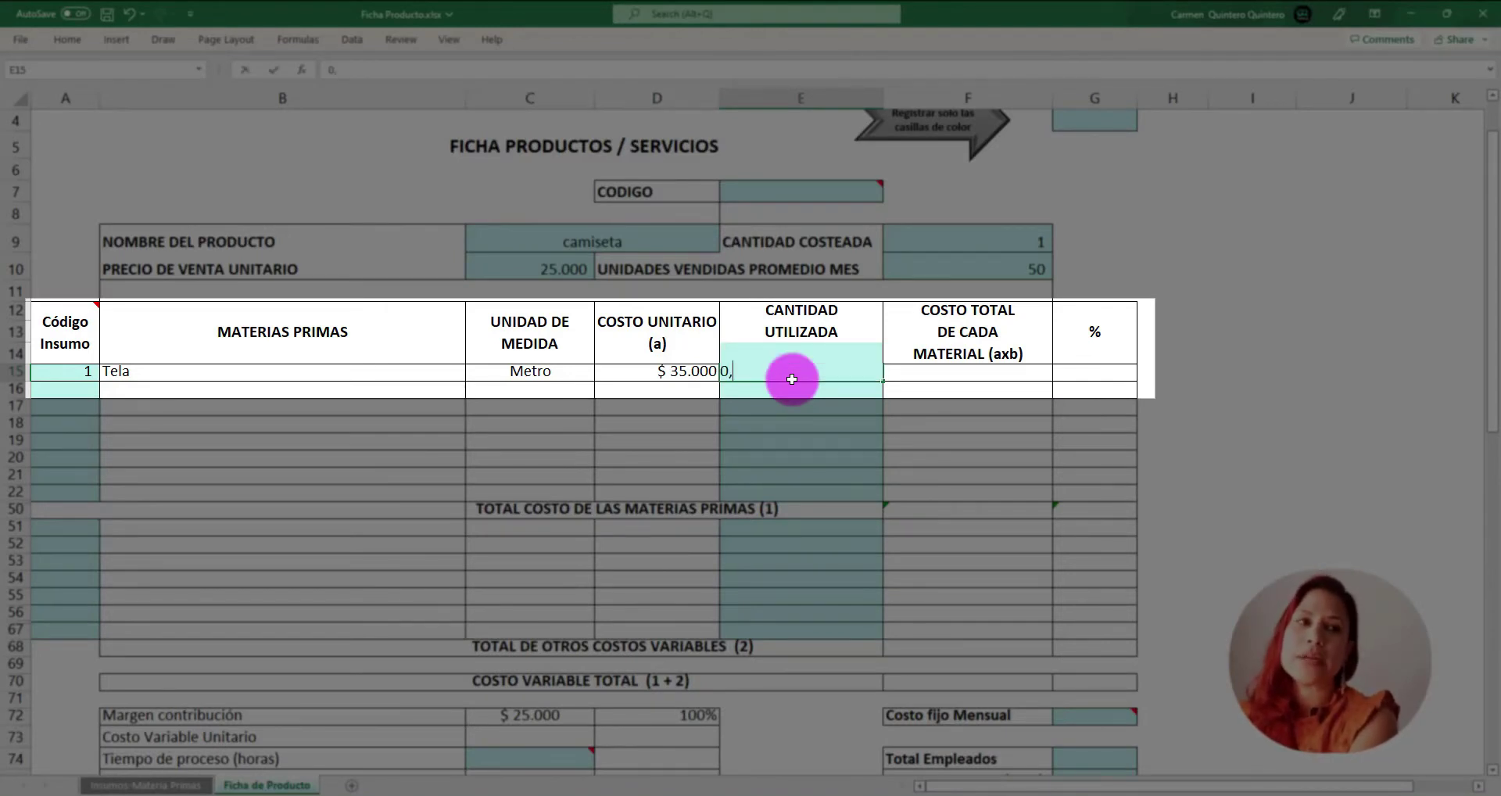
text(45)
key(Return)
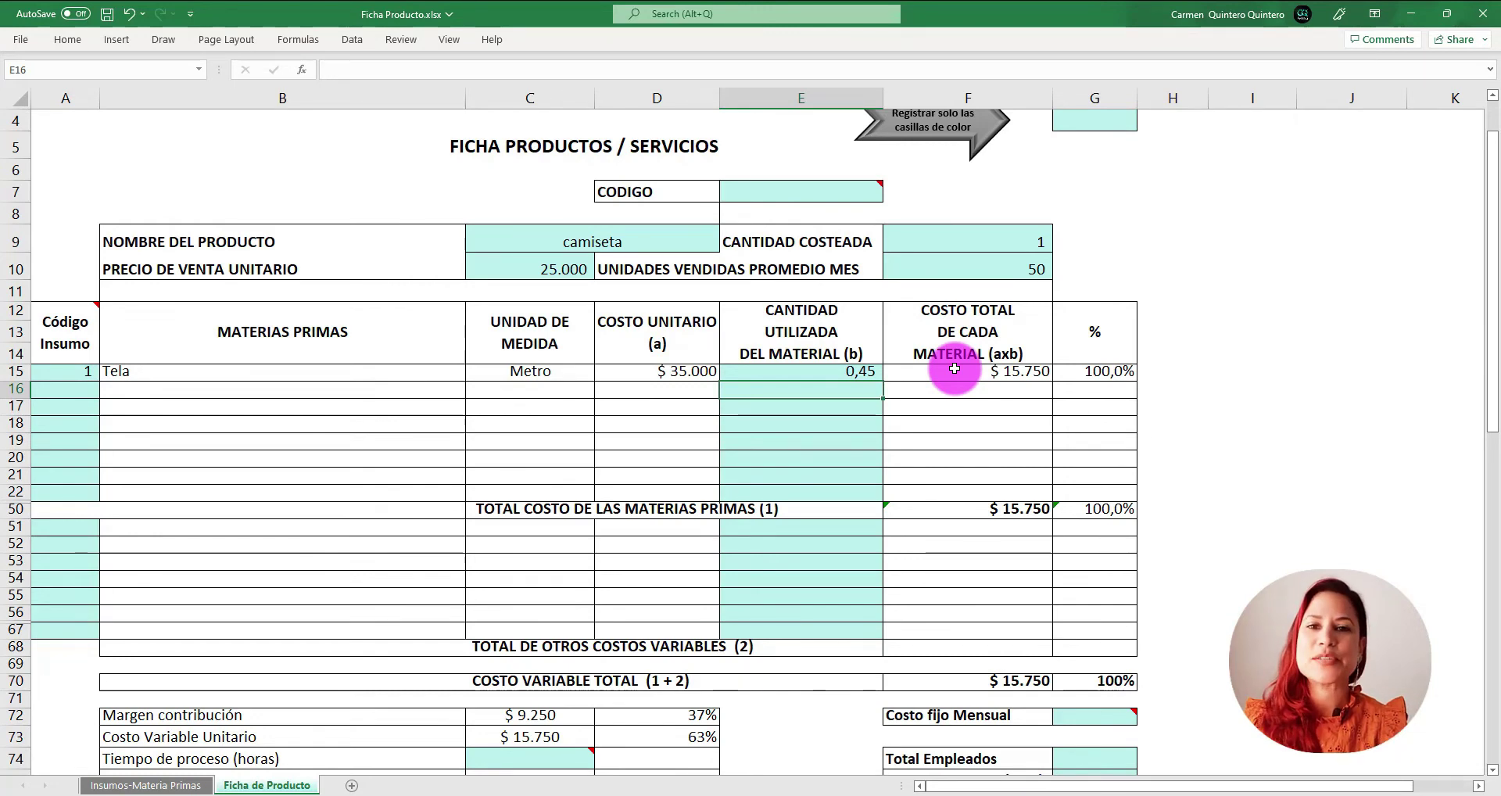
text(2)
Step: Add Hilo 0,25, Botonoes 3 (code 3), Etiqueta 1 (code 6) and Instrucciones 1 (code 7)
key(Tab)
text(,25)
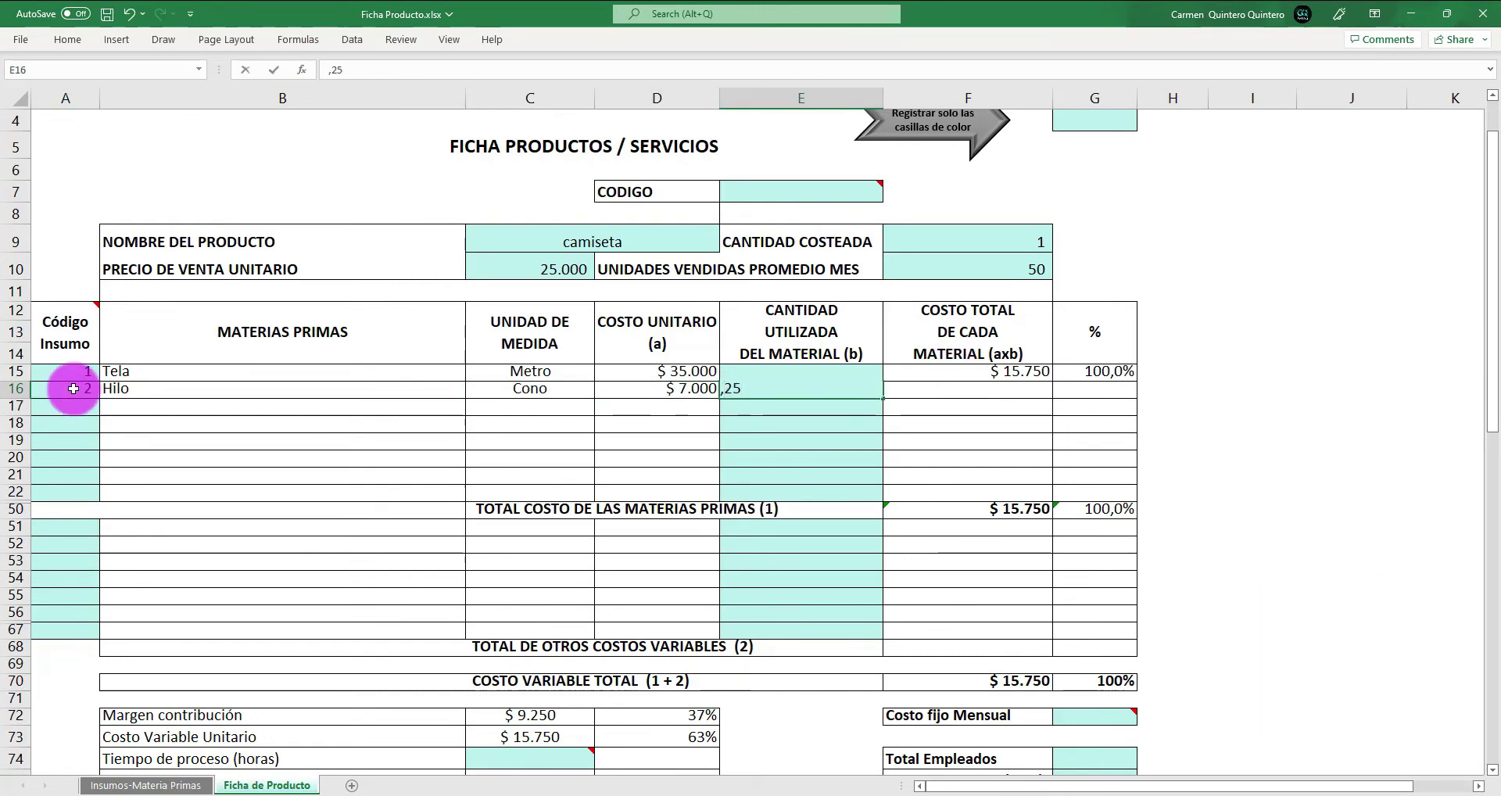
key(Return)
text(3)
key(Tab)
key(Tab)
key(Tab)
key(Tab)
text(3)
key(Return)
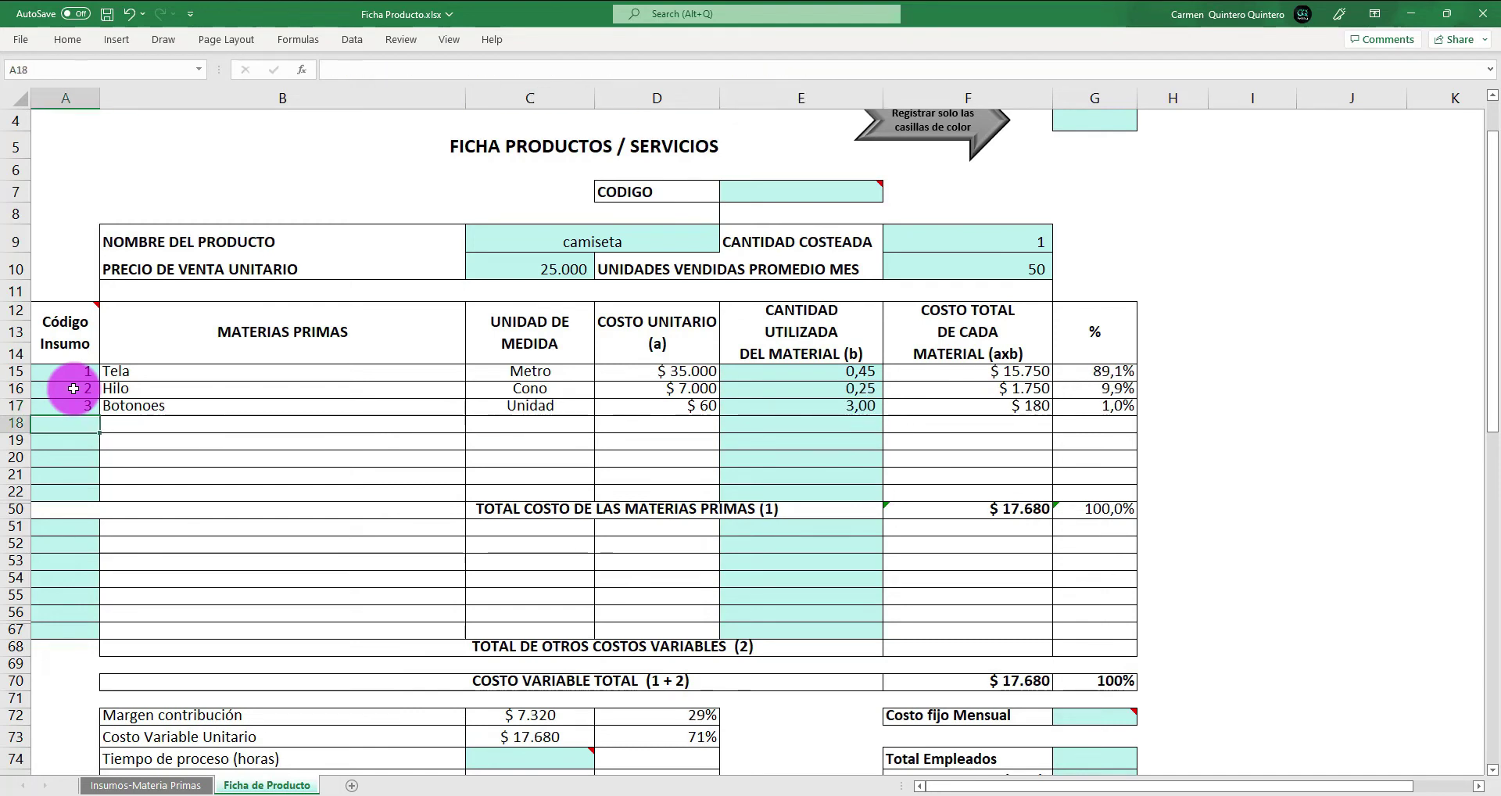
text(6)
key(Tab)
key(Tab)
key(Tab)
key(Tab)
text(1)
key(Return)
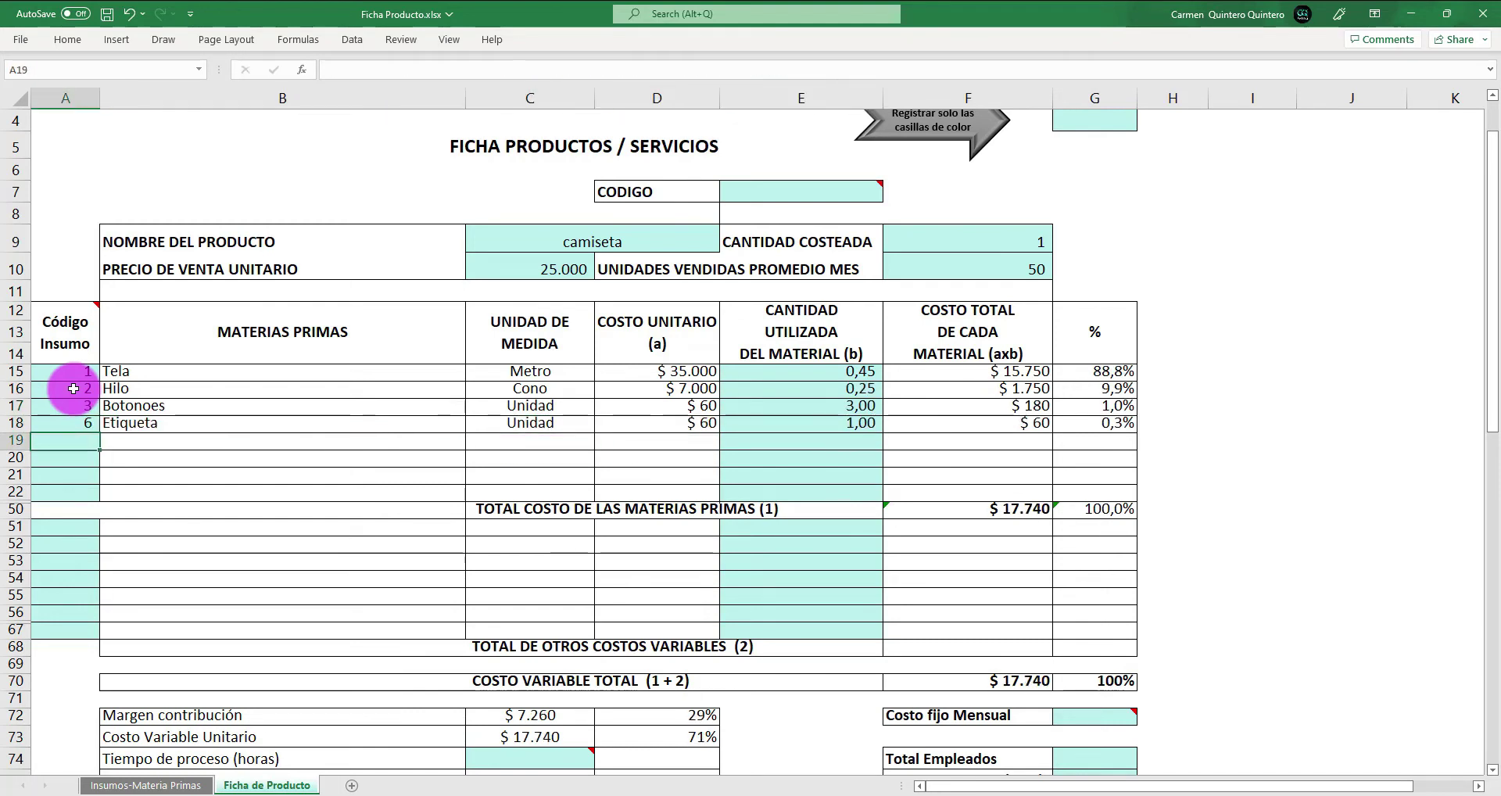
text(7)
key(Tab)
key(Tab)
key(Tab)
text(1)
key(Return)
Step: Add Bolsa de empaque (code 4) and Caja de empaque (code 5), quantity 1 each, from row 51
click(76, 530)
text(4)
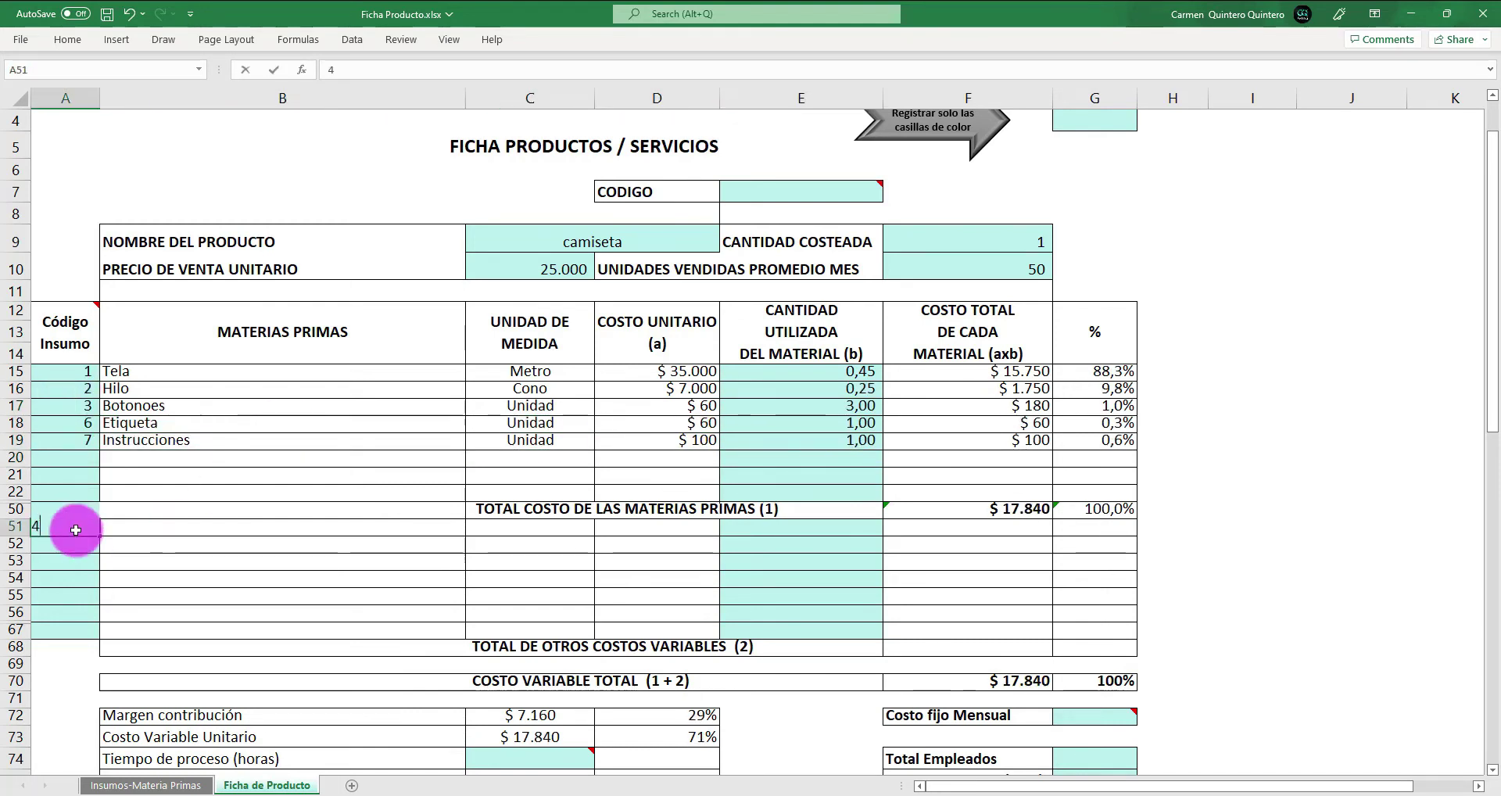
key(Tab)
key(Tab)
key(Tab)
text(1)
key(Return)
text(5)
key(Tab)
key(Tab)
key(Tab)
text(1)
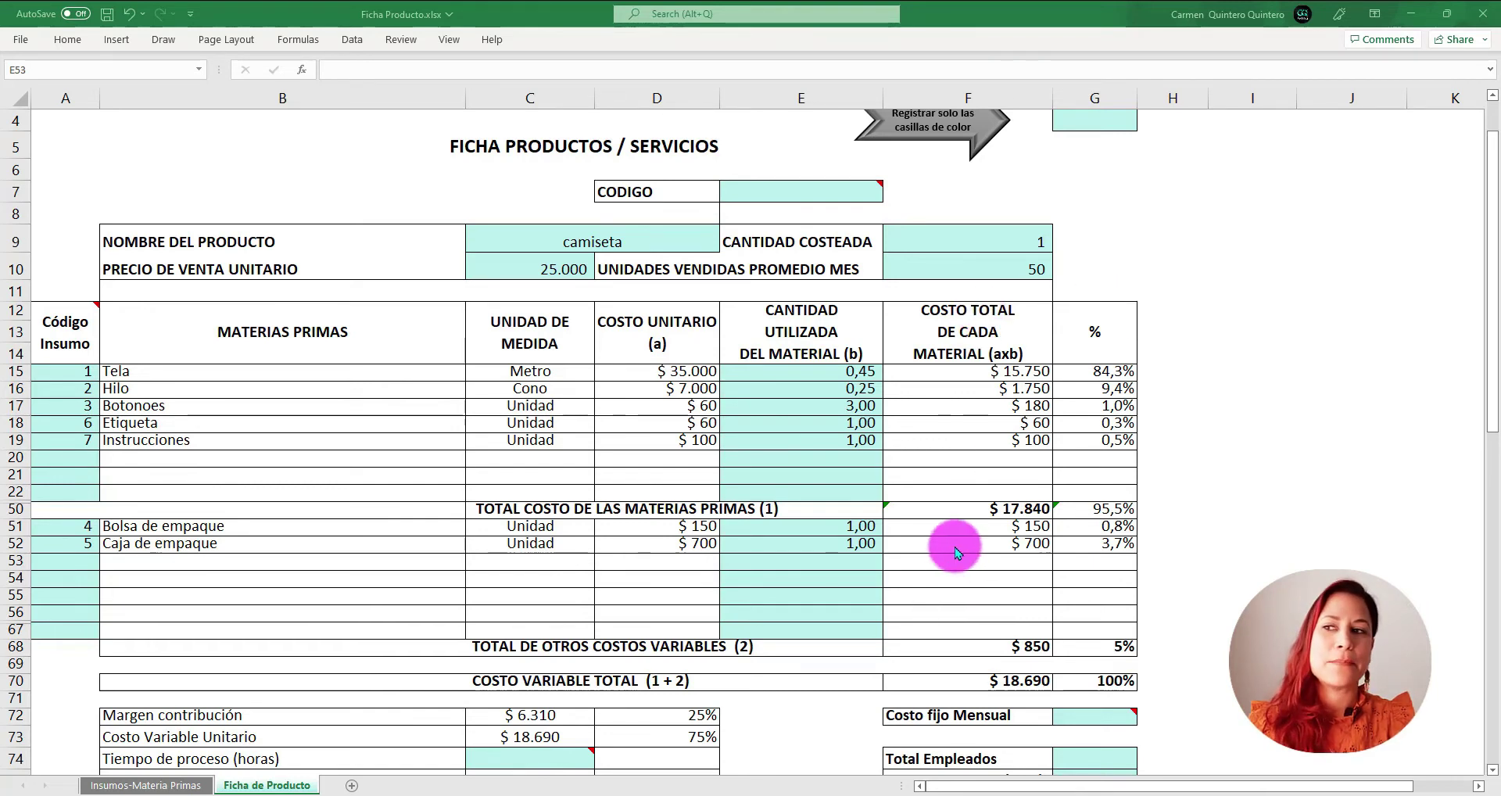
click(800, 562)
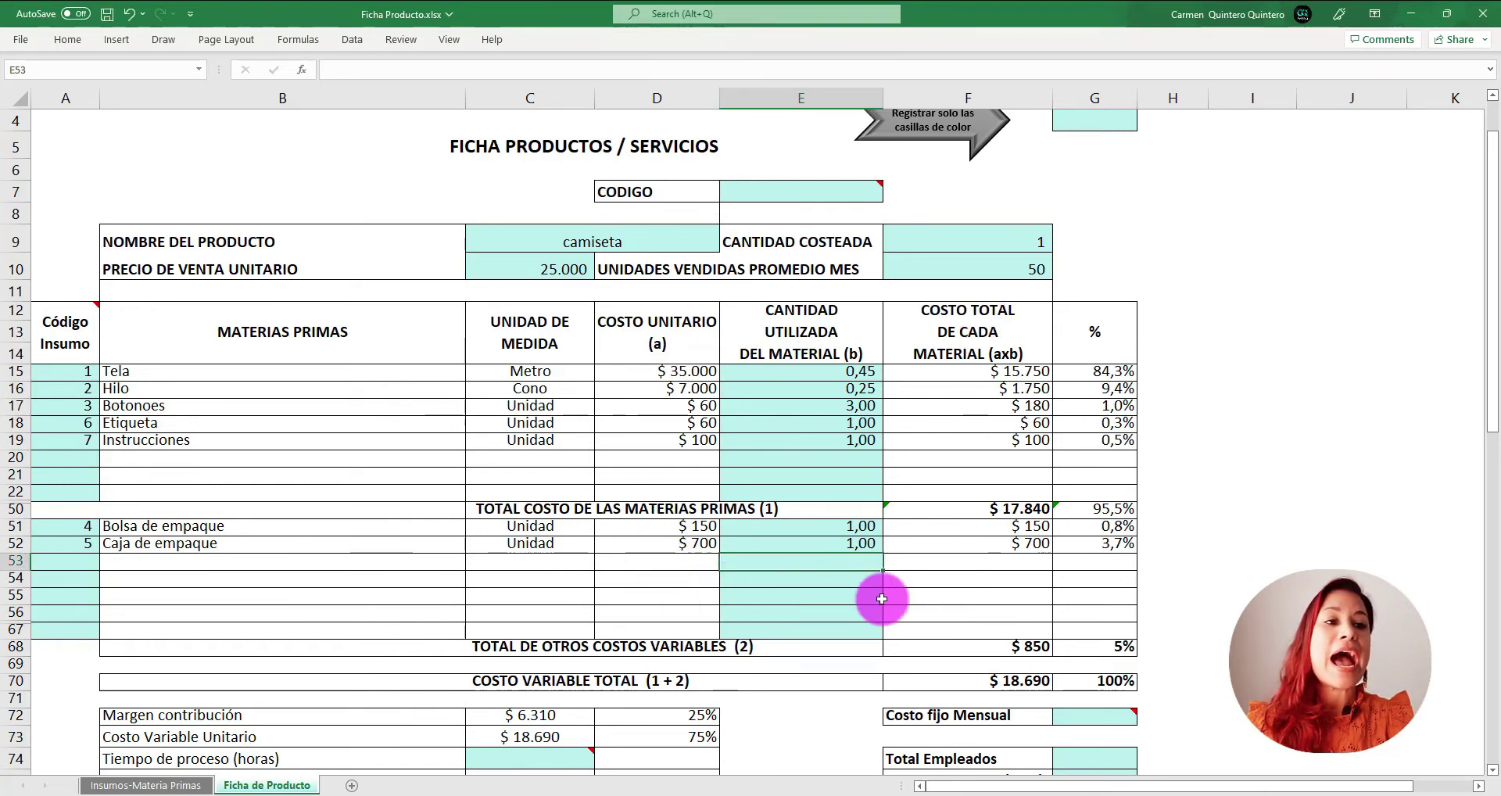
scroll(926, 606, down, 2)
scroll(926, 606, down, 1)
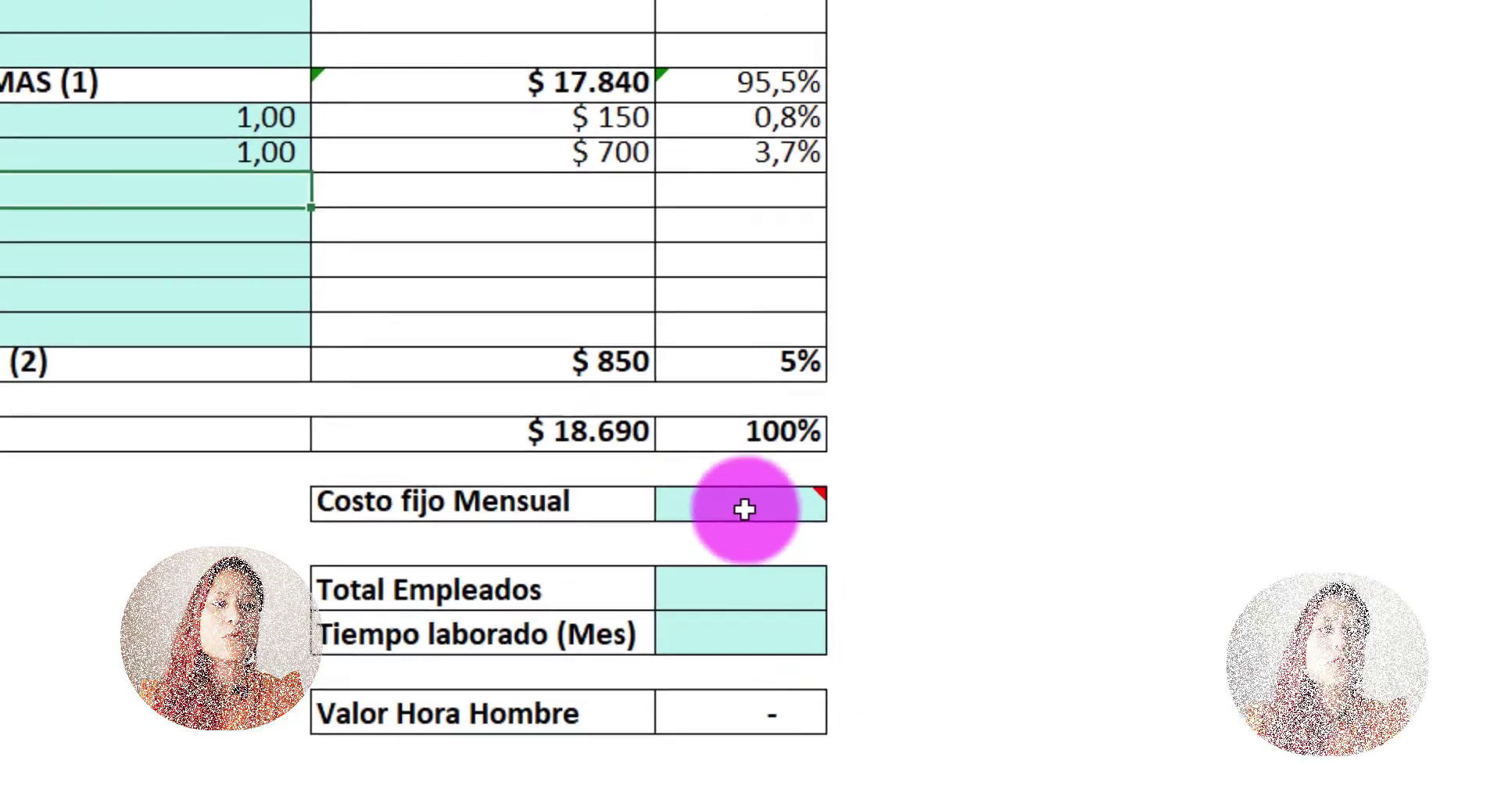
Step: Enter 2.000.000 as Costo fijo Mensual and 2 as Total Empleados
click(733, 513)
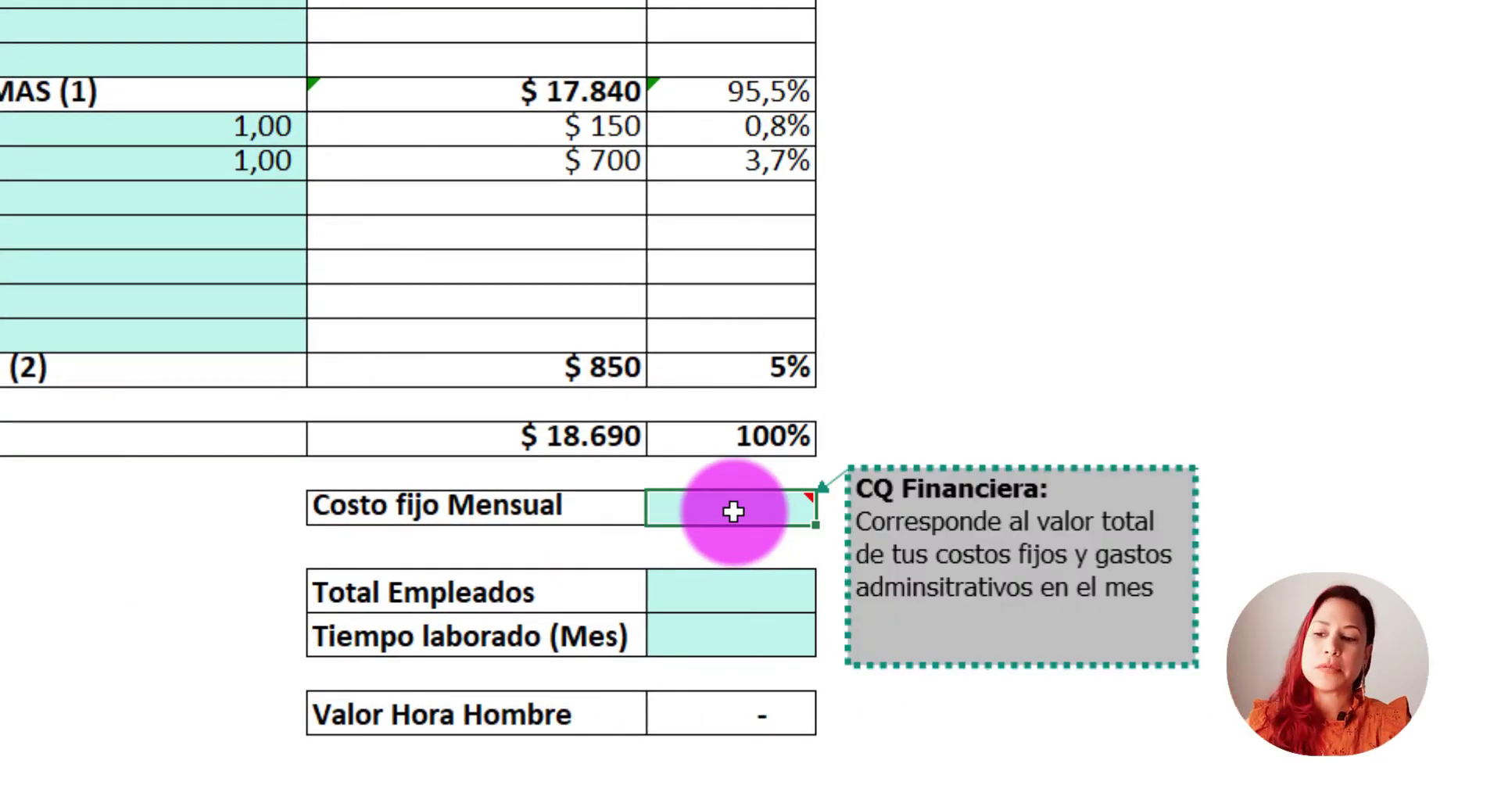
text(2)
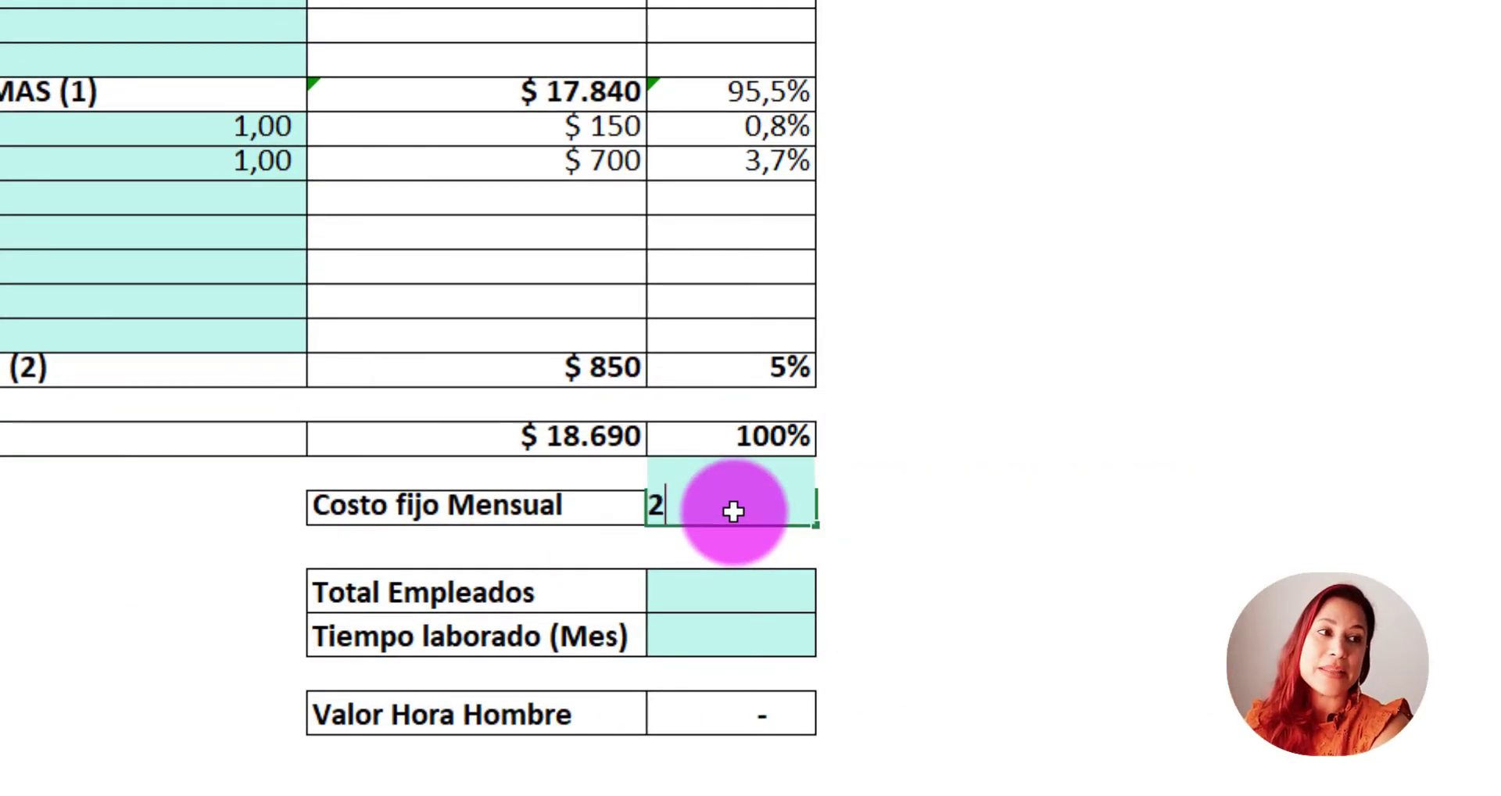
text(.000)
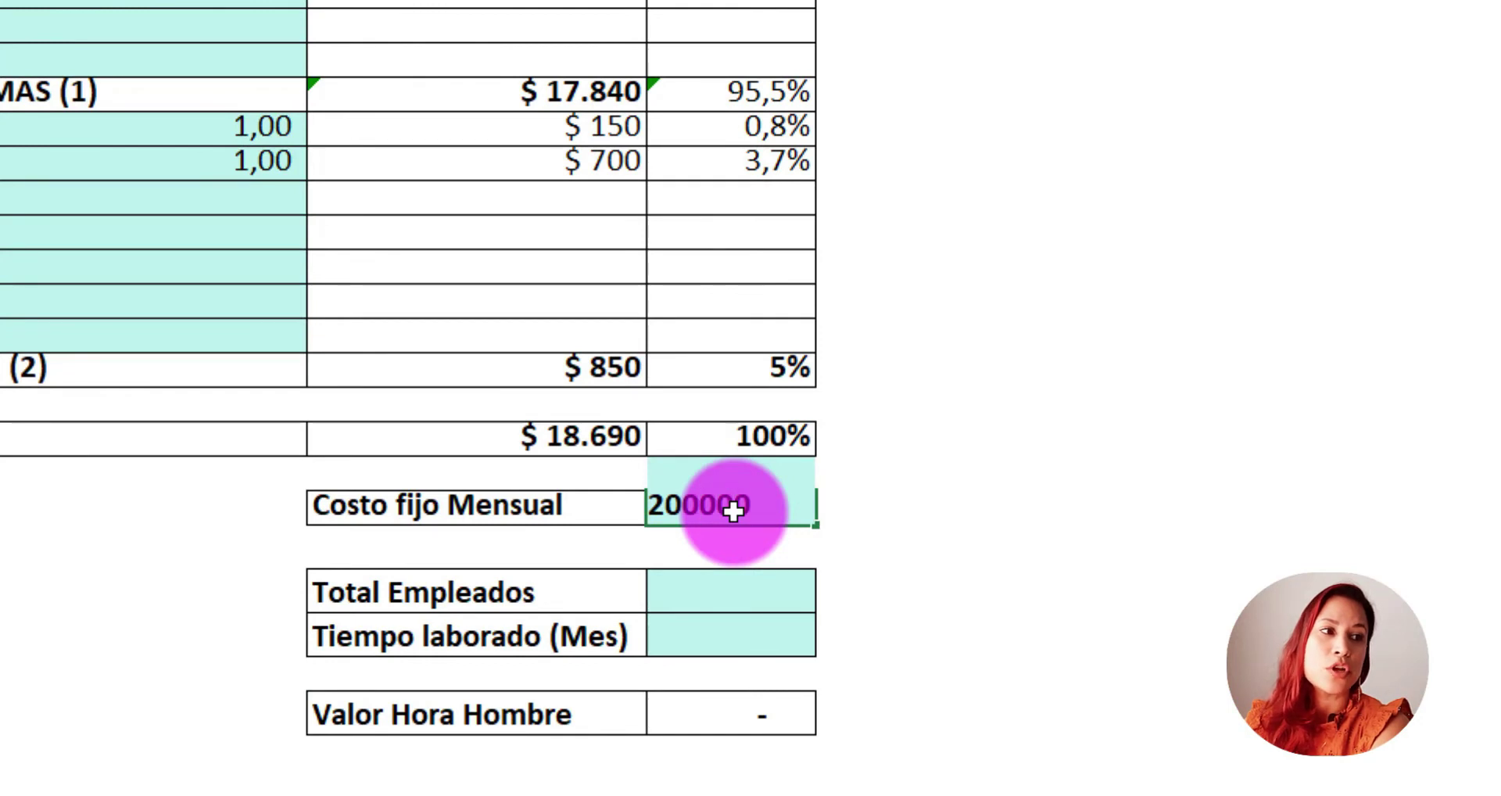
text(.000)
key(Return)
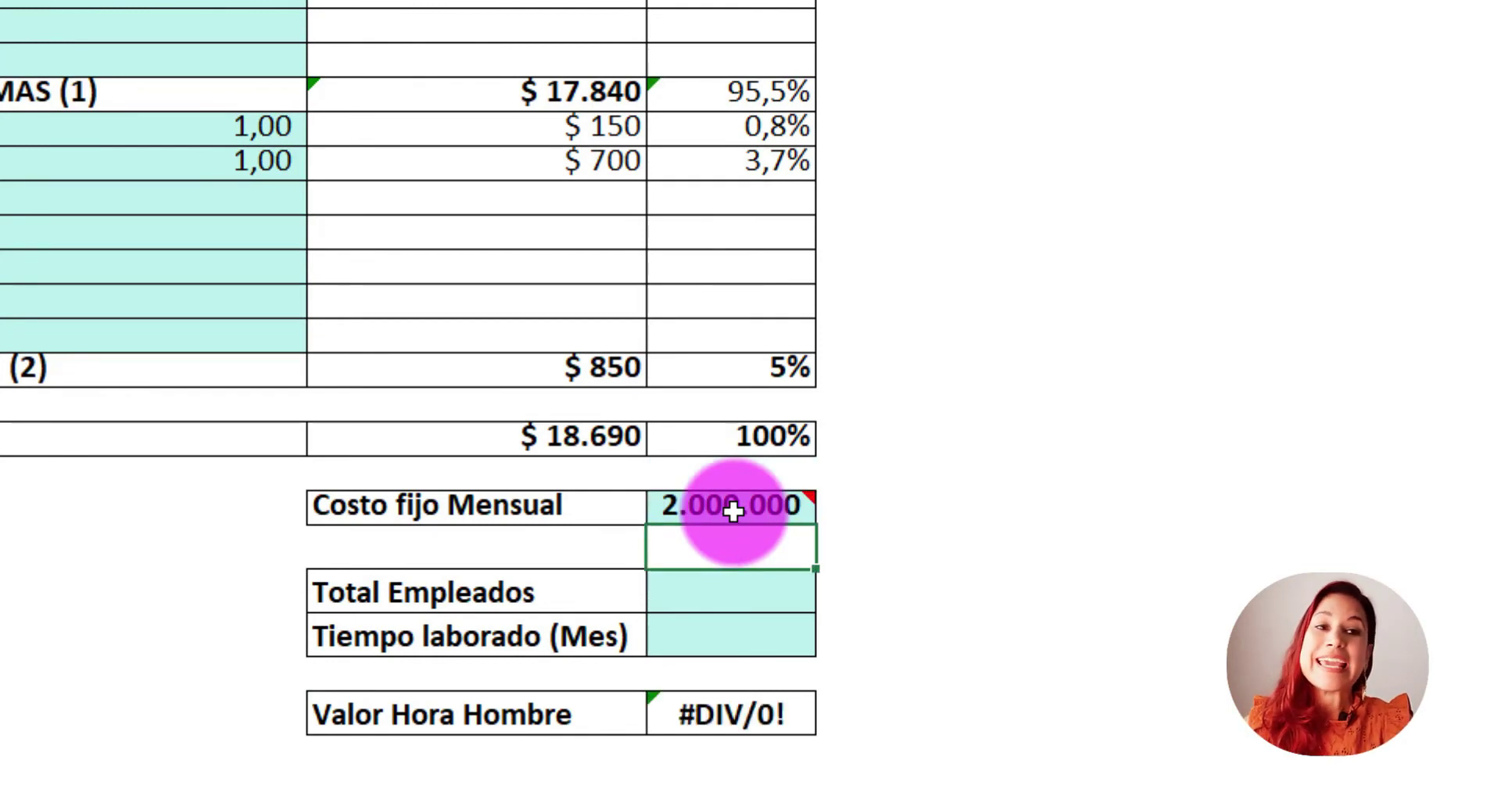
click(698, 588)
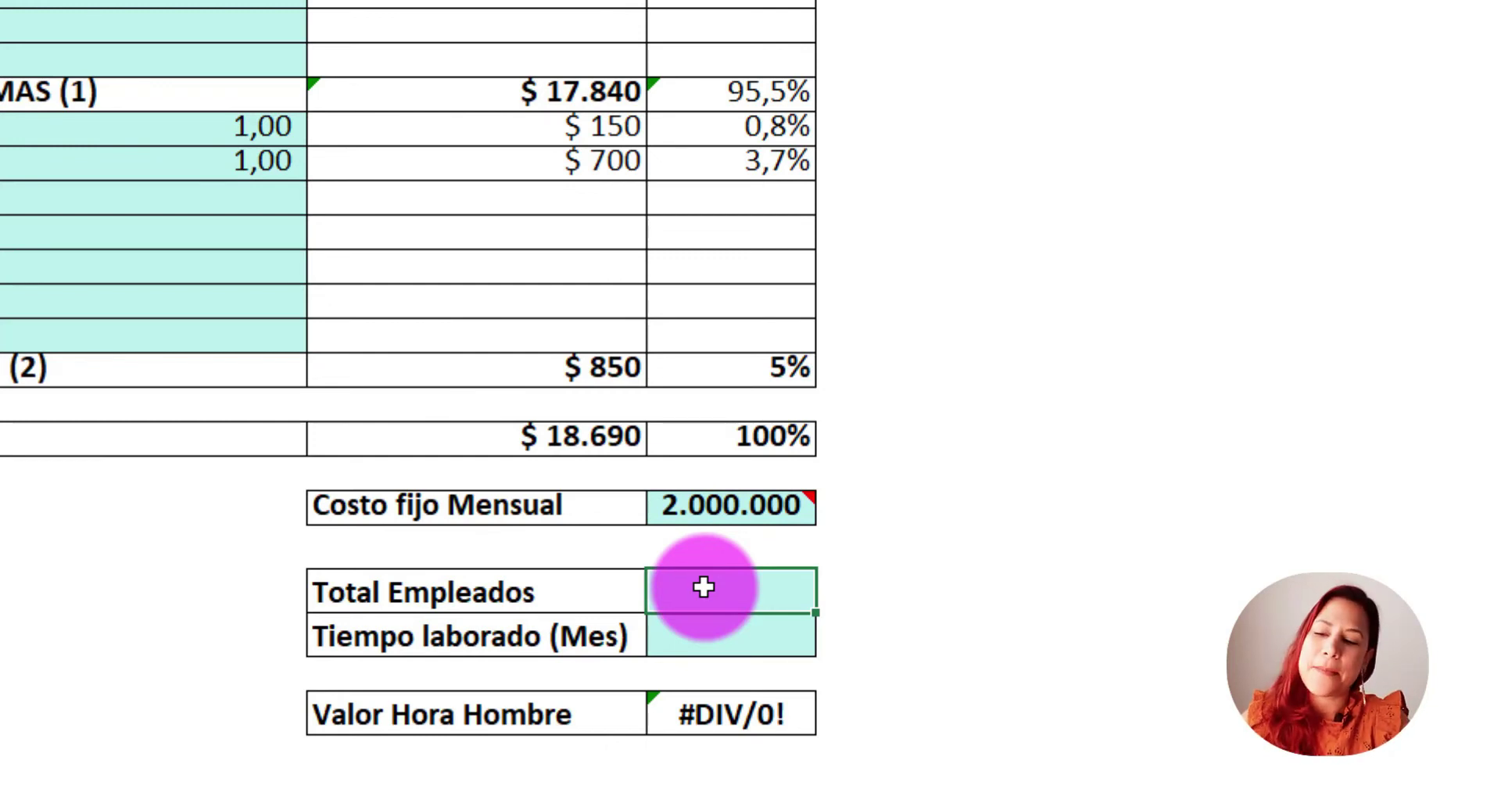
text(2)
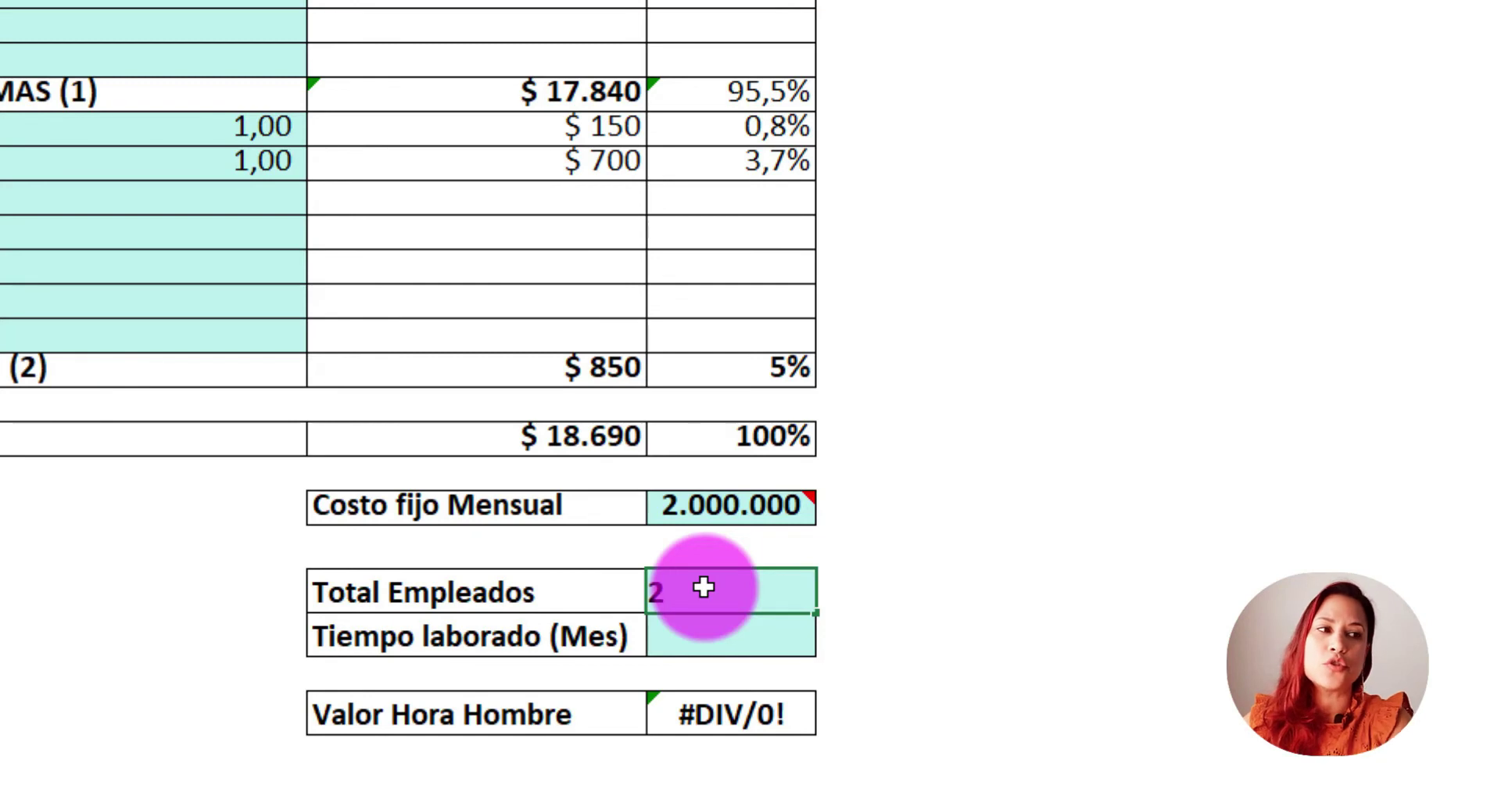
key(Return)
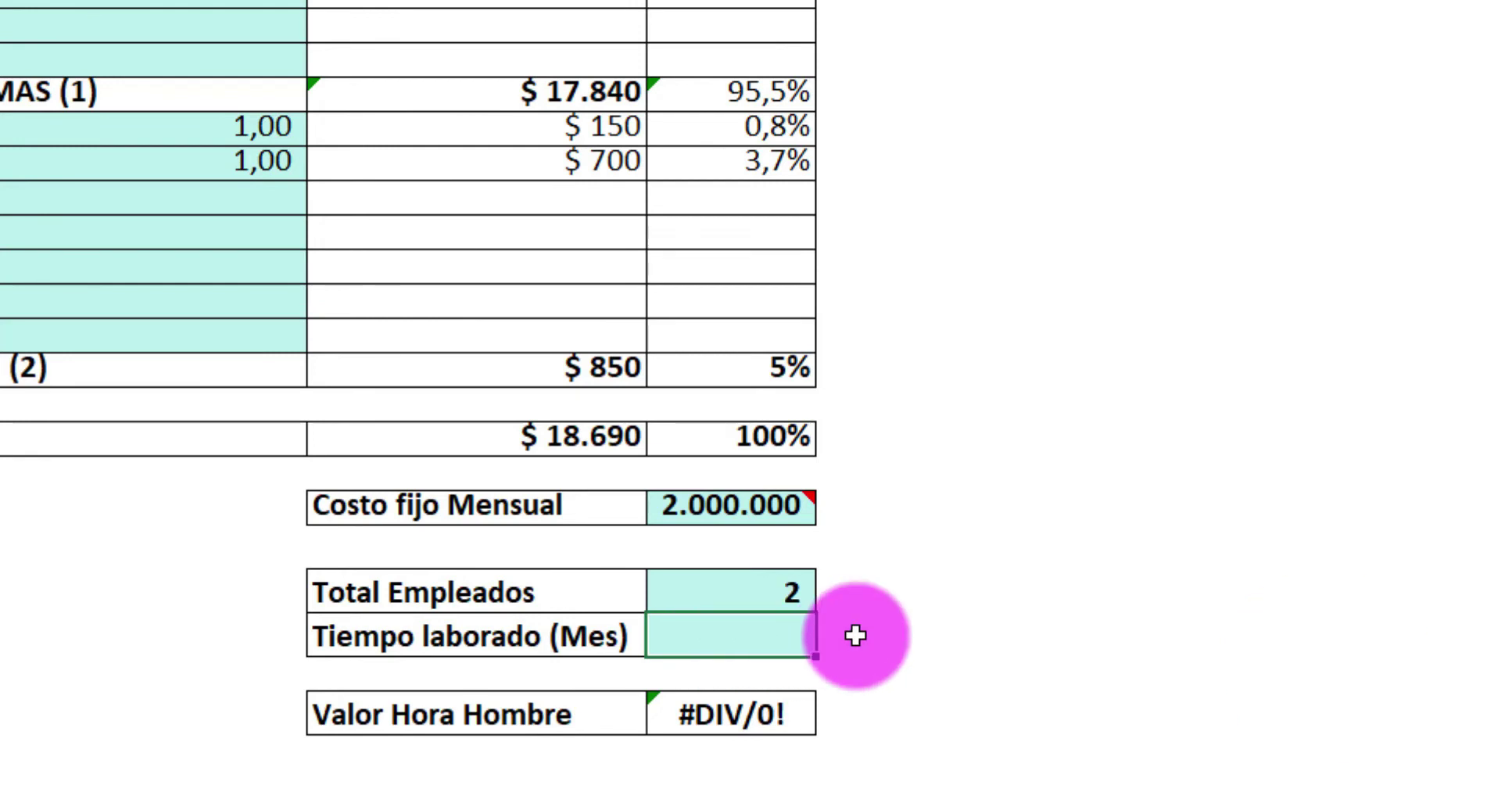
Step: Set Tiempo laborado to =(8*25)* the employee cell, giving 400 hours and Valor Hora Hombre 5.000
text(=()
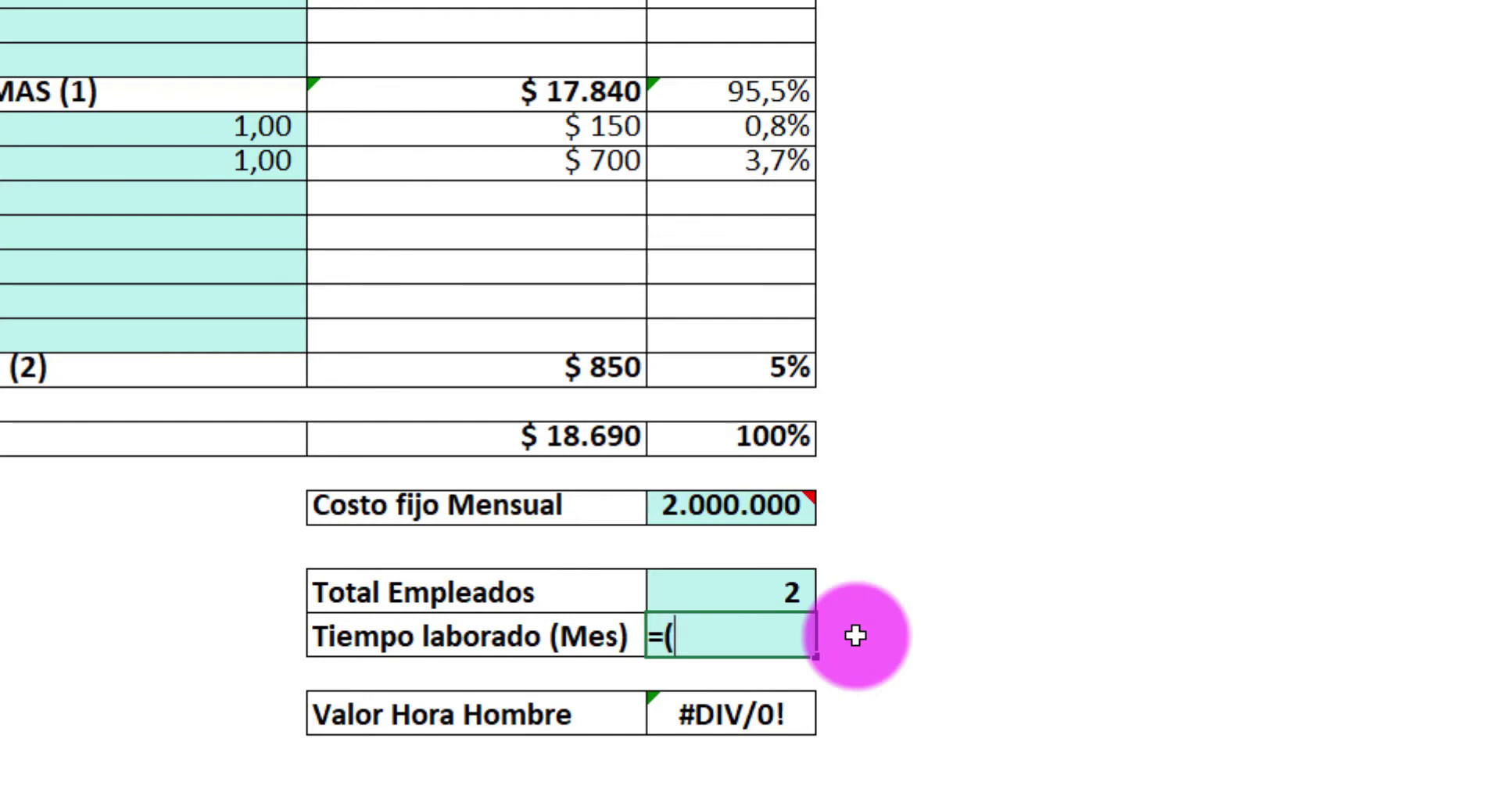
text(8)
text(*25)
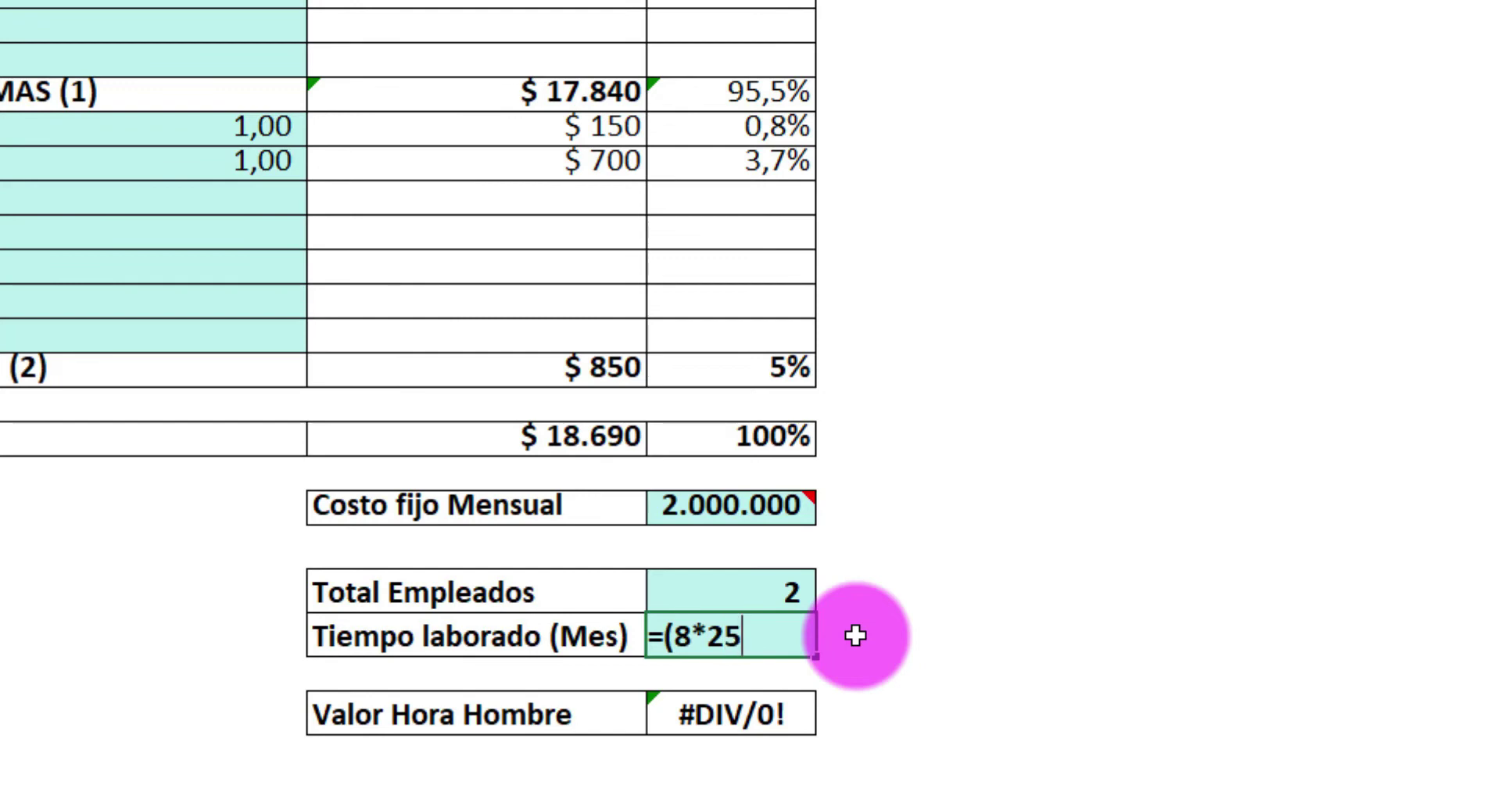
text()*)
click(759, 592)
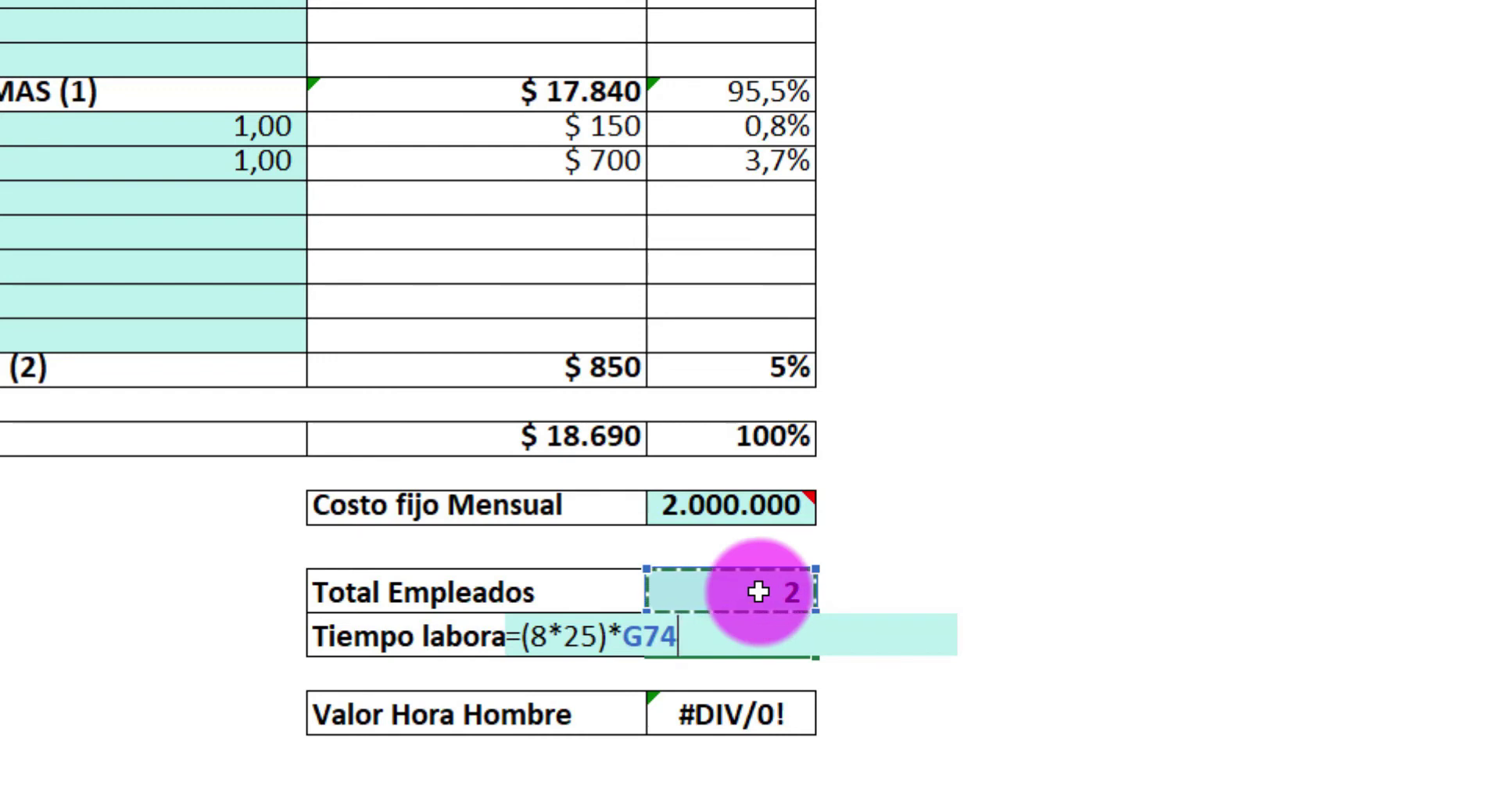
key(Return)
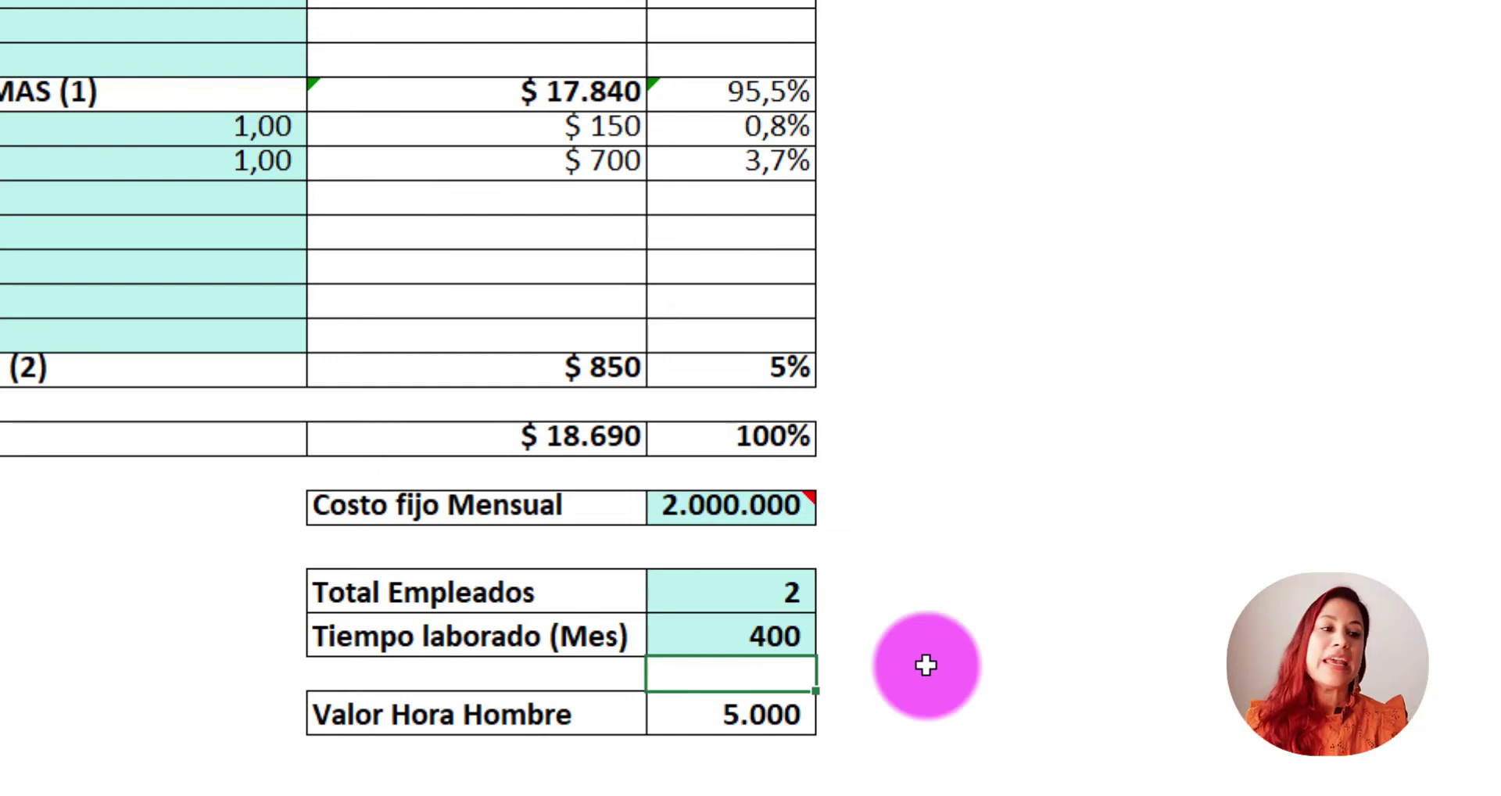
click(720, 720)
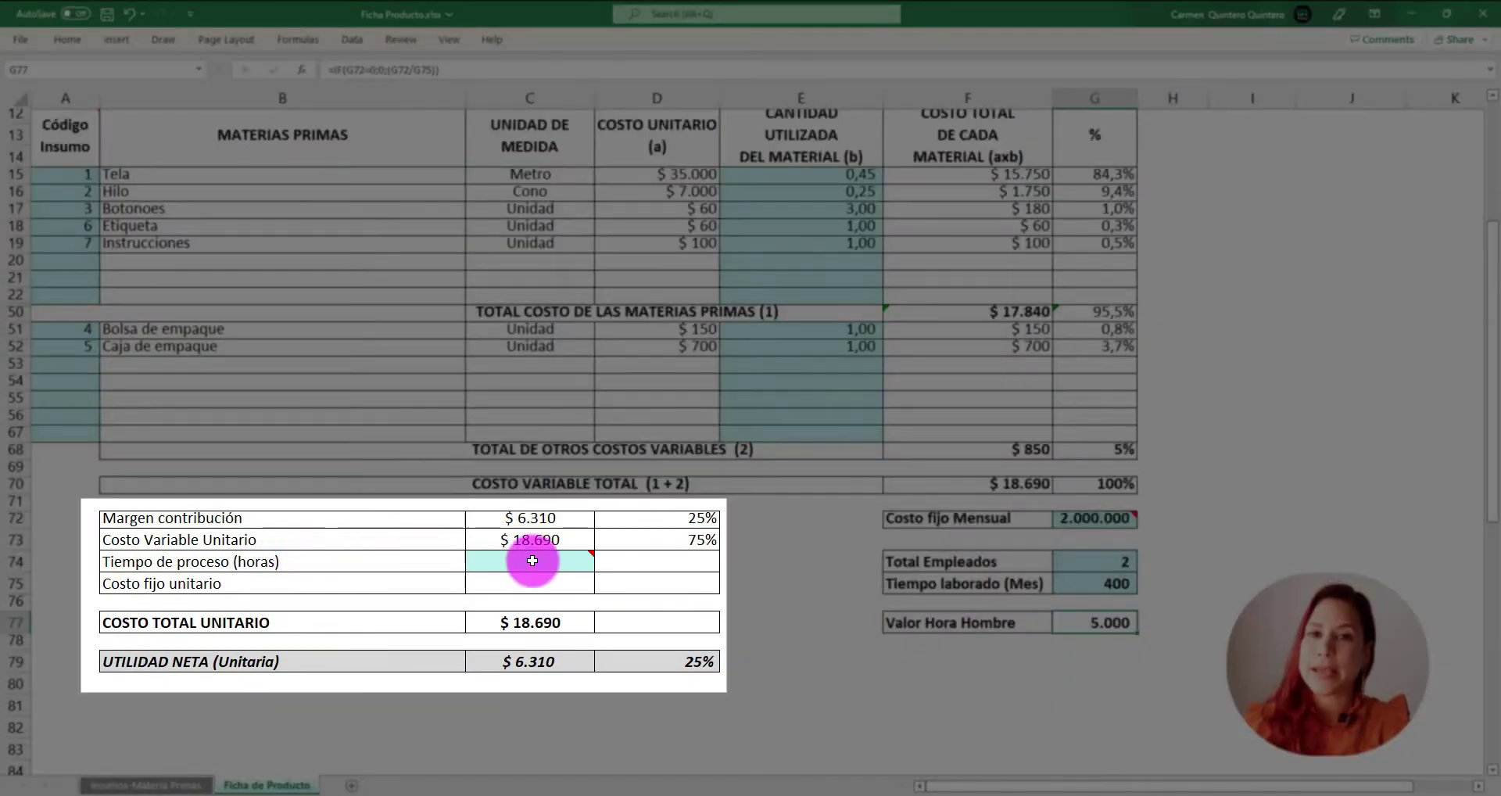
Step: Try process times of 1 and 1,5 hours, settling on 1 hour for $1.310 net profit
click(539, 561)
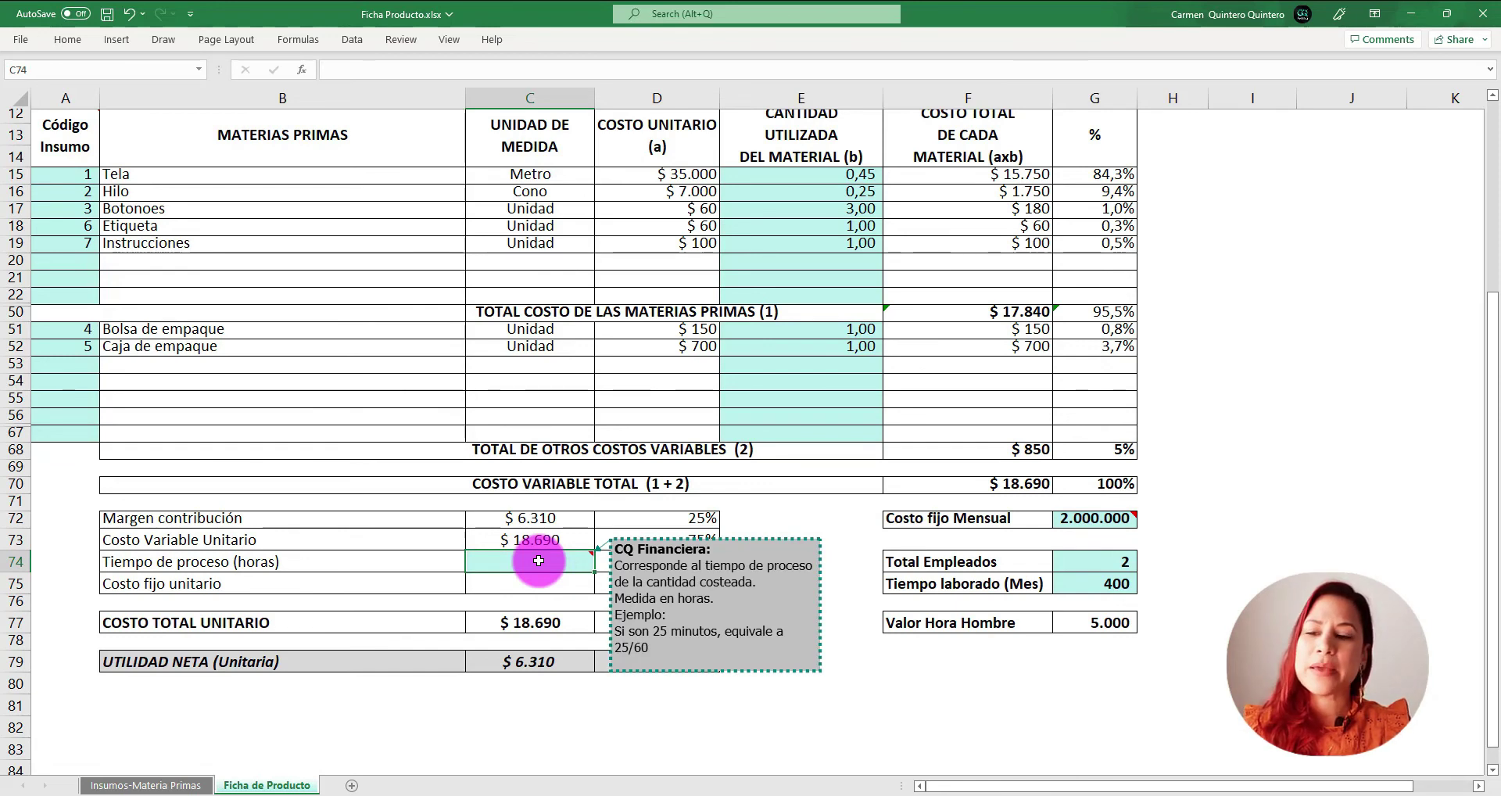
text(1)
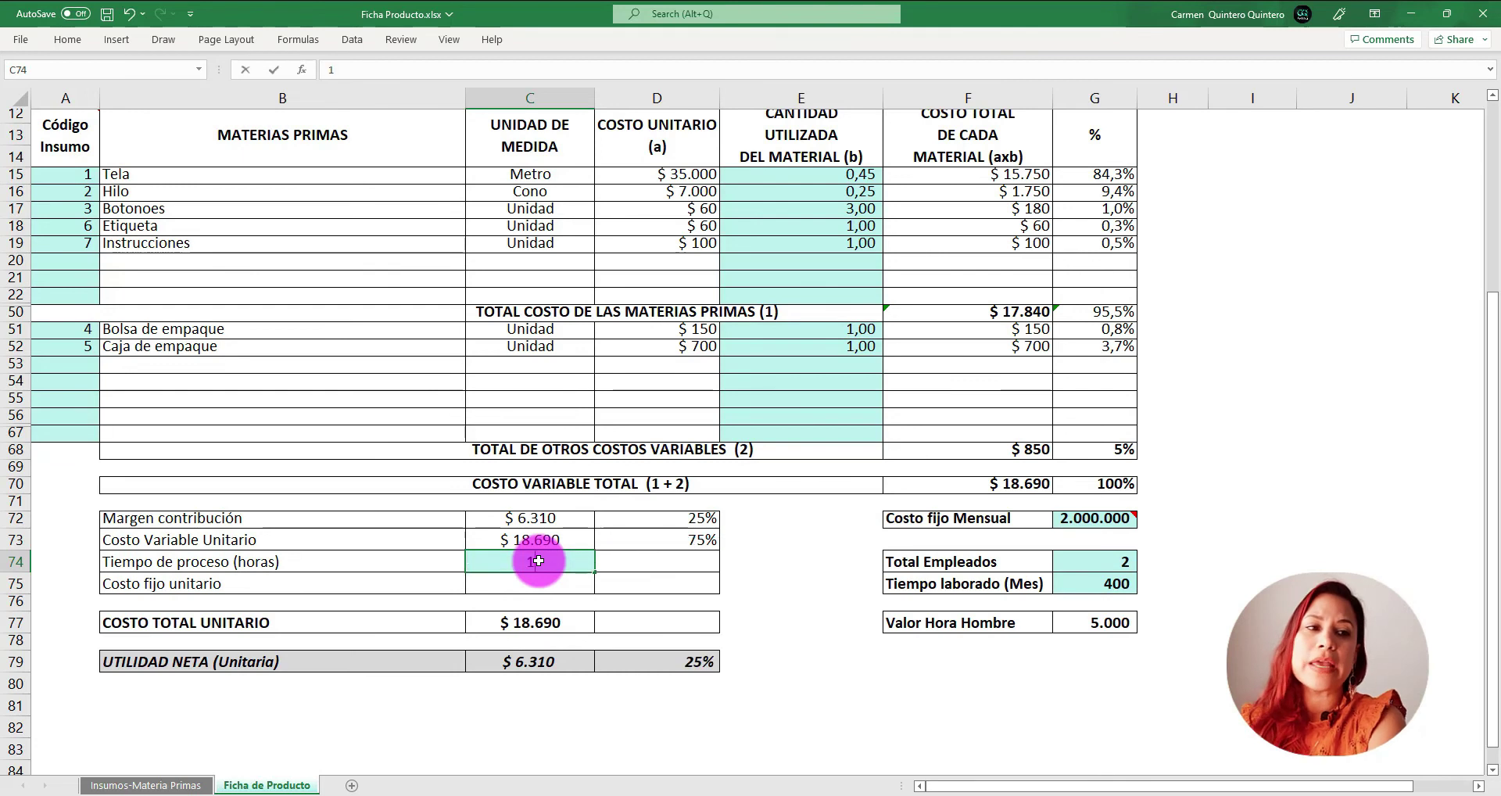
key(Return)
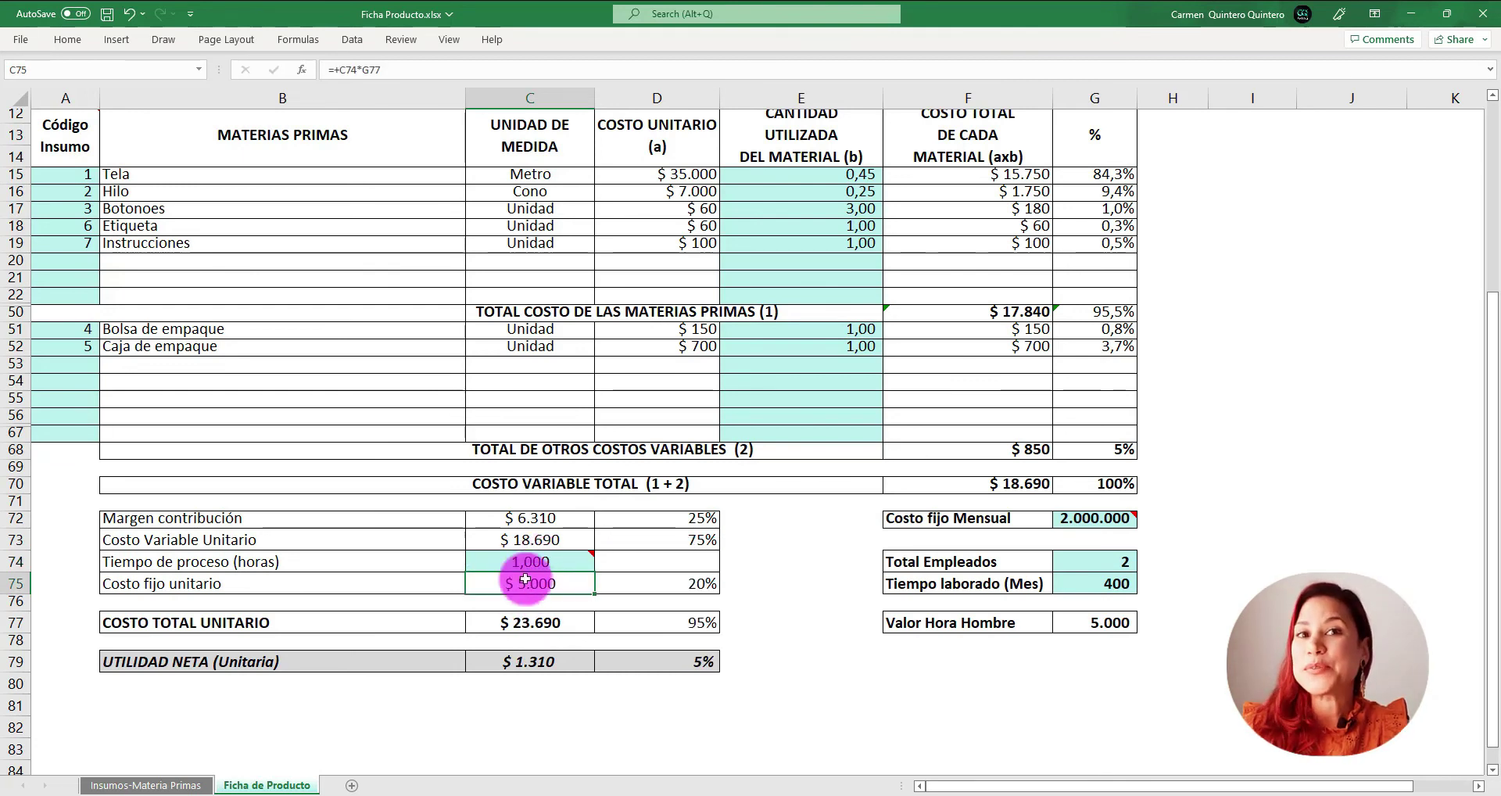
click(503, 563)
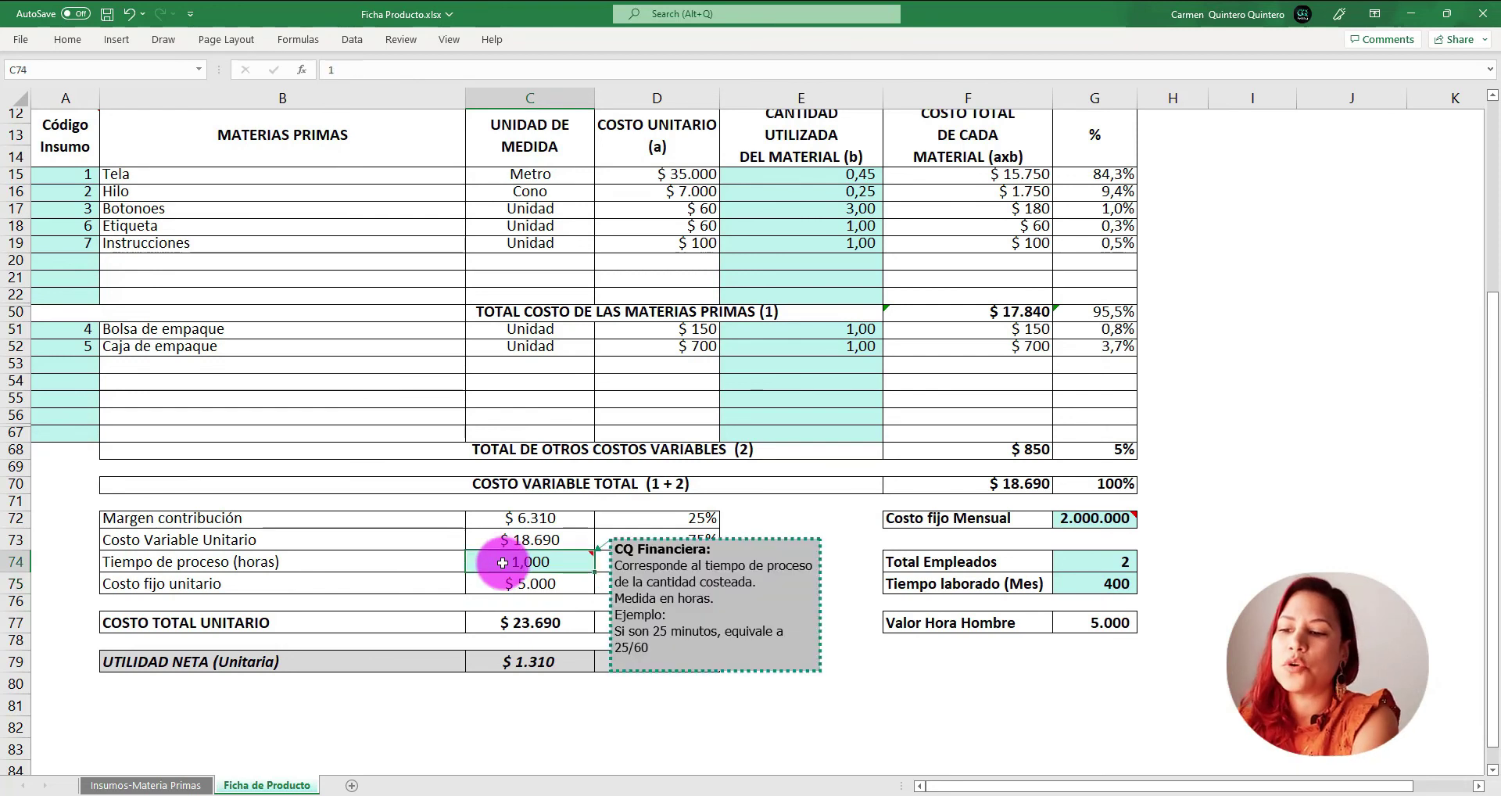
text(1,5)
key(Return)
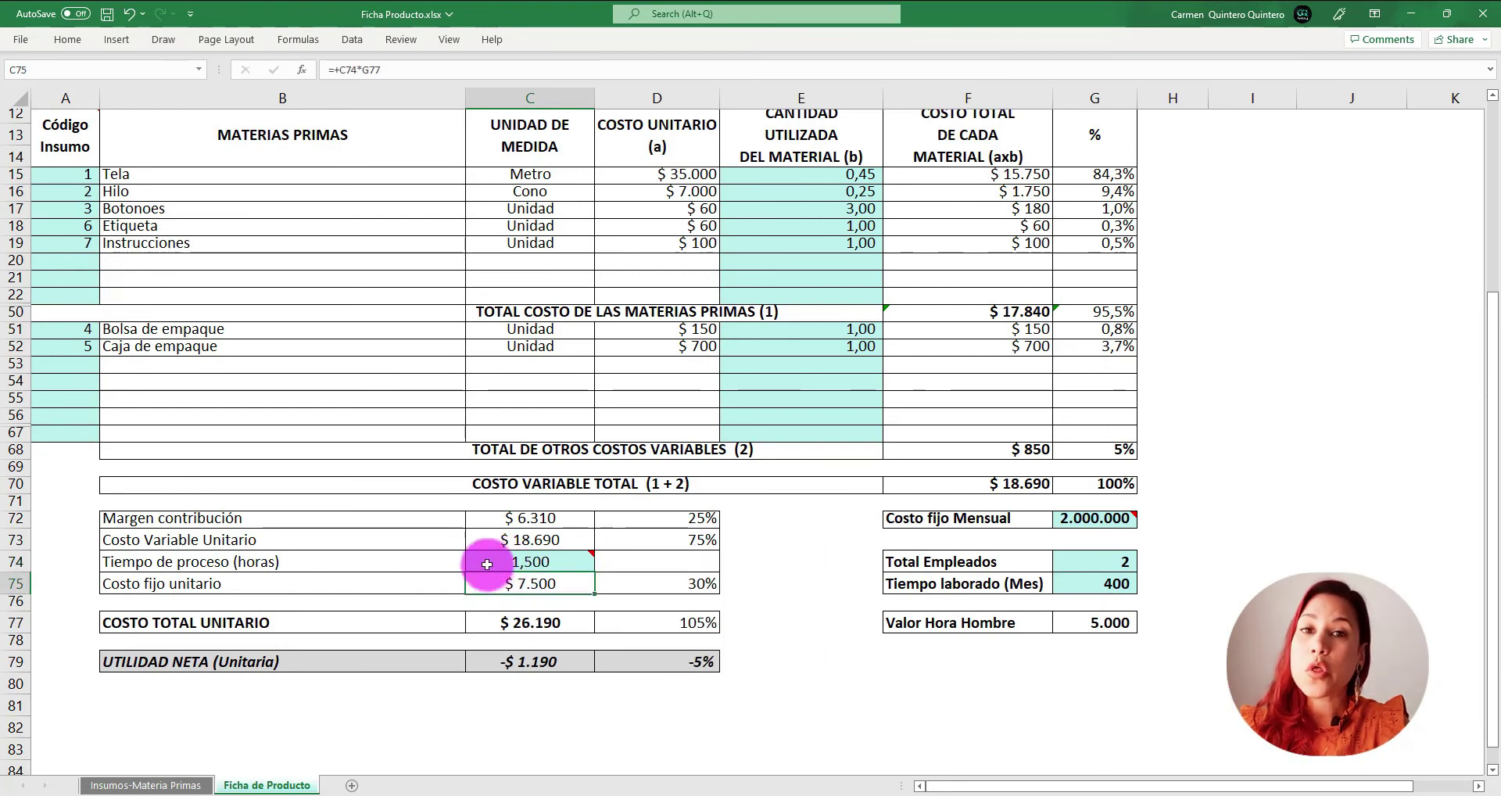
click(484, 558)
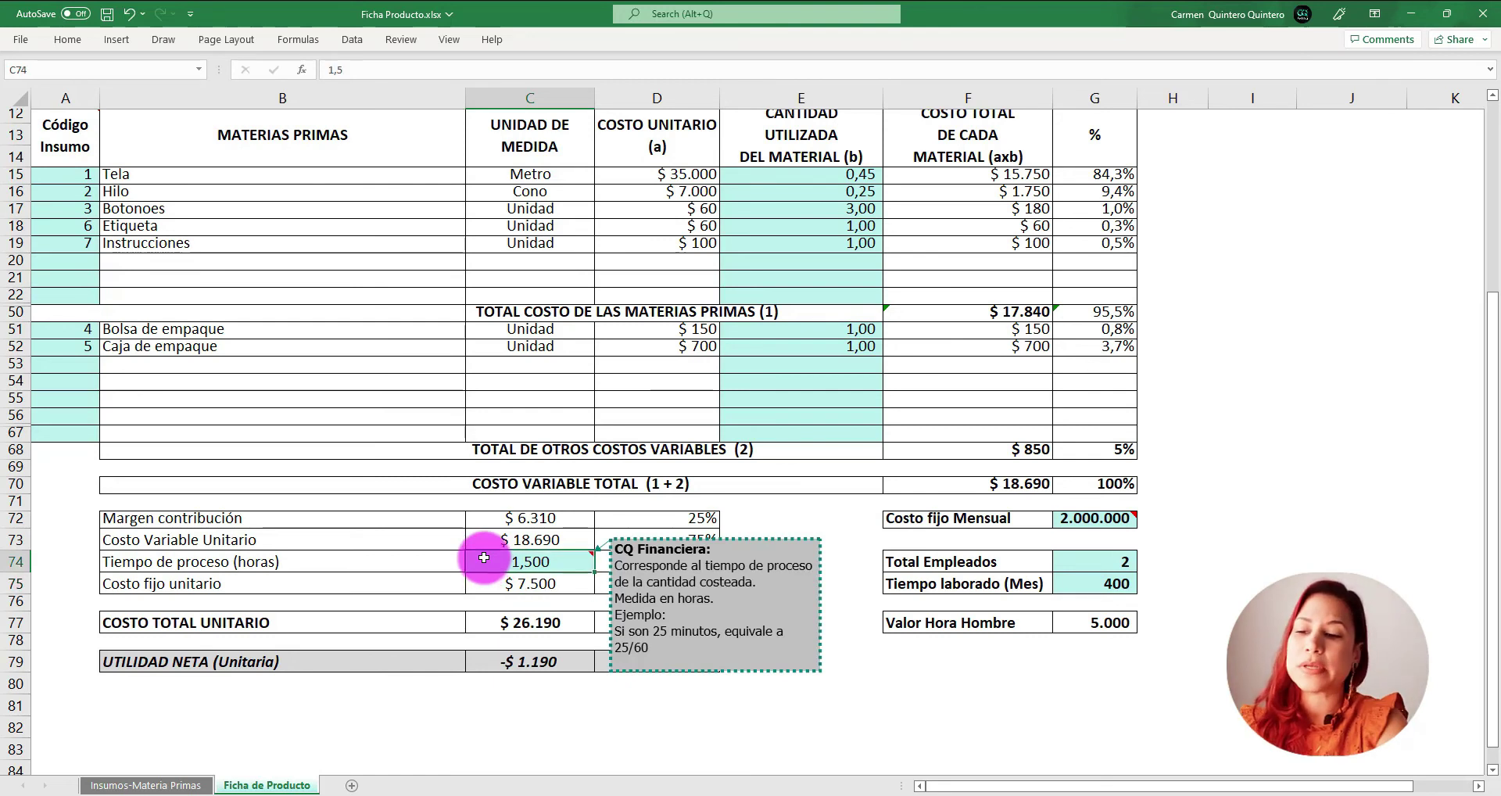
text(1)
key(Return)
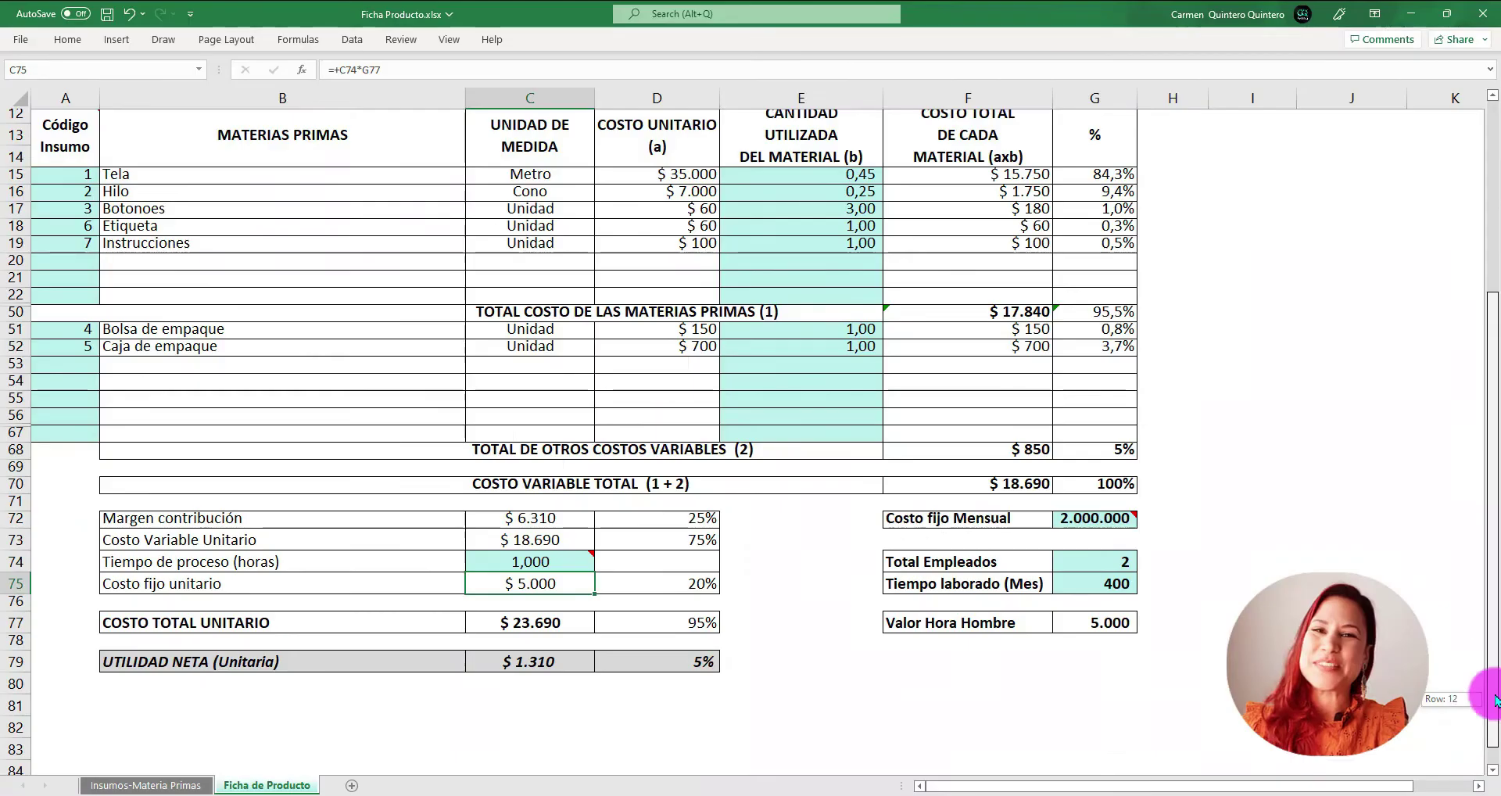
drag(1494, 698, 1475, 509)
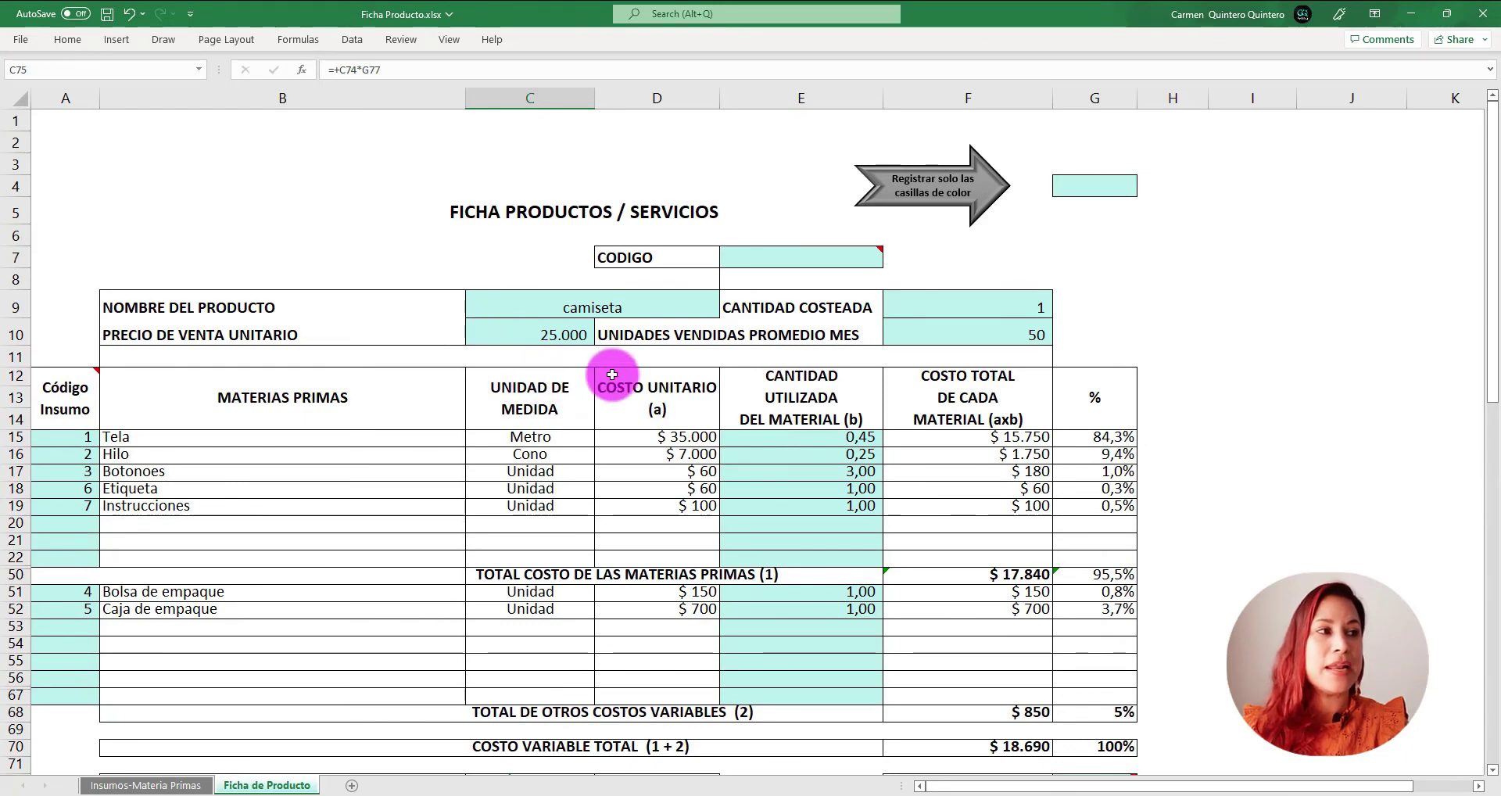
drag(1490, 389, 1489, 500)
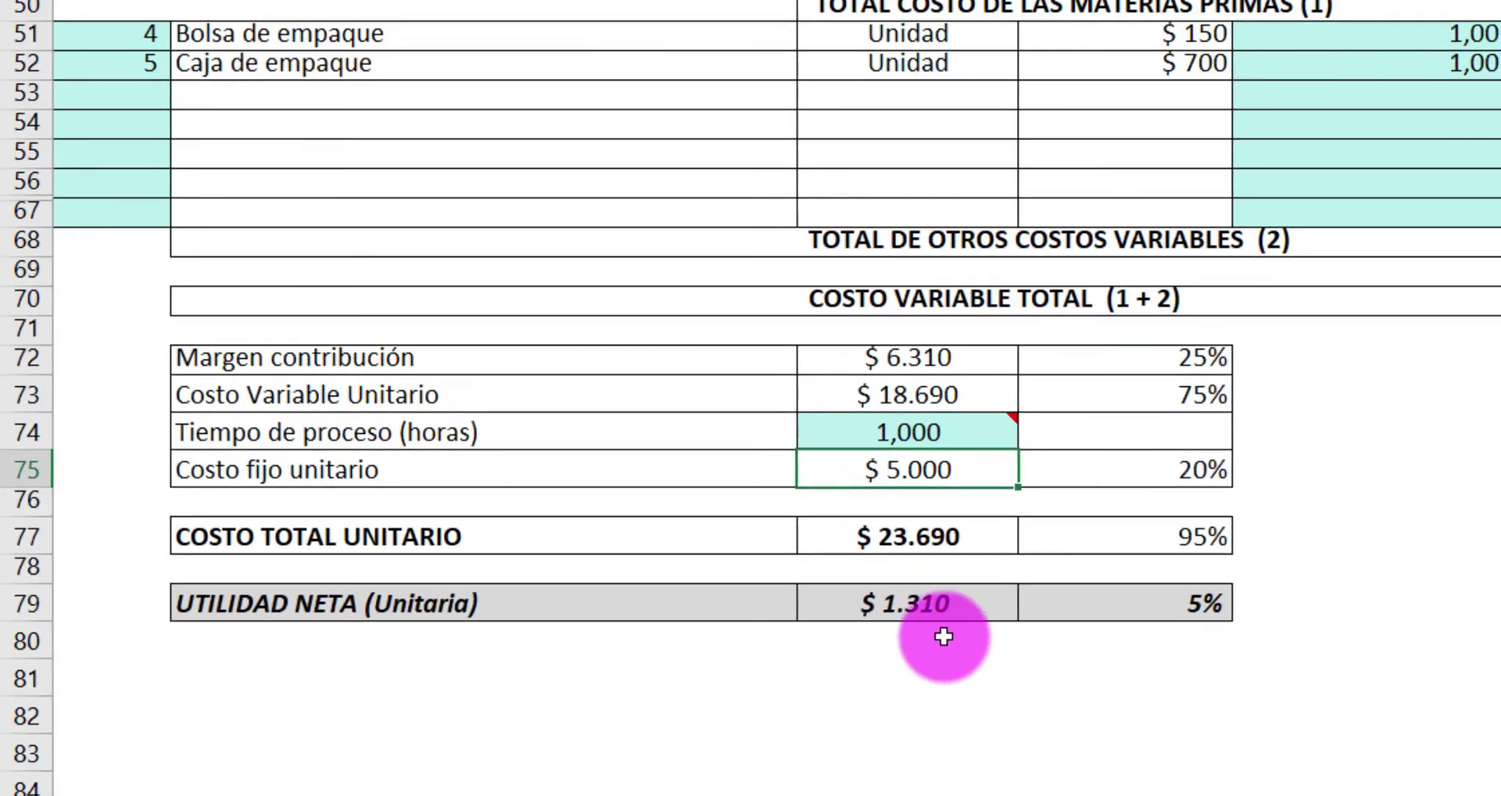